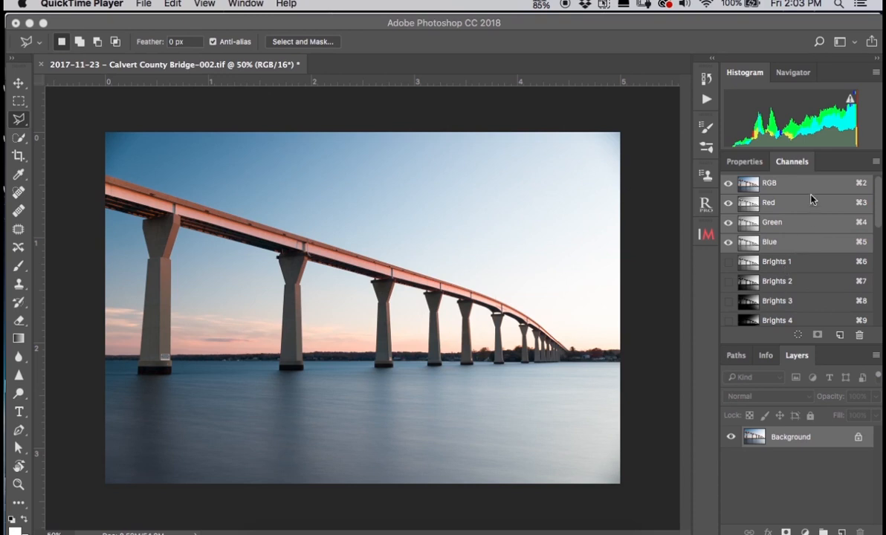
Examine the Brights, Darks and Midtones luminosity mask channels and the Raya Pro luminosity mask options.
scroll(790, 294, down, 3)
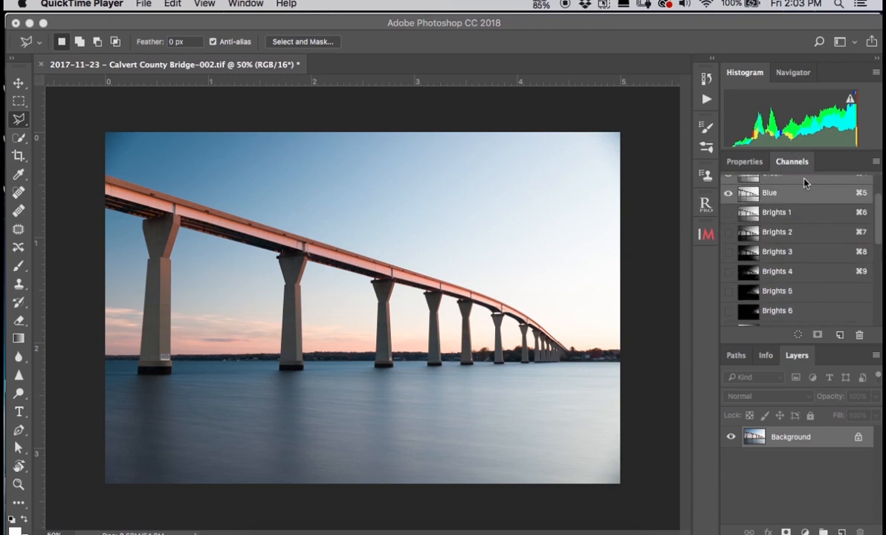
scroll(818, 252, down, 5)
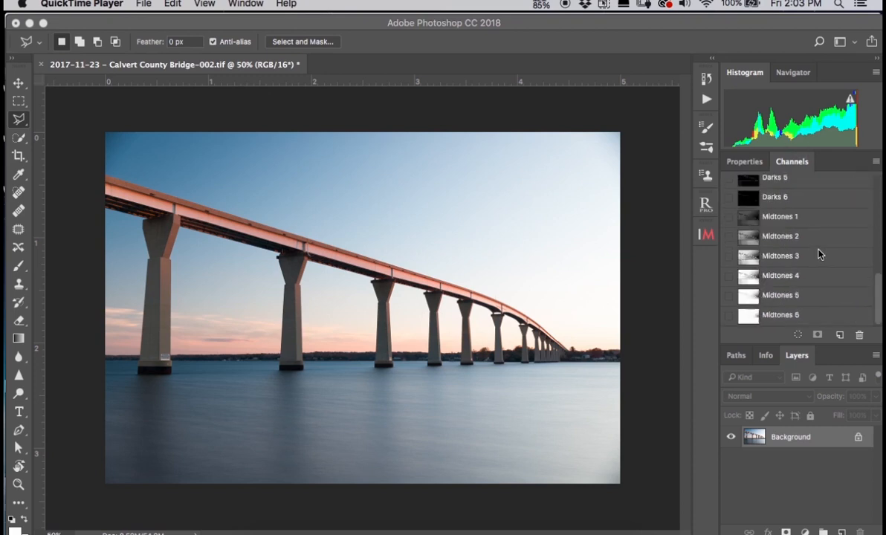
scroll(819, 254, up, 5)
scroll(818, 254, up, 4)
scroll(803, 252, down, 4)
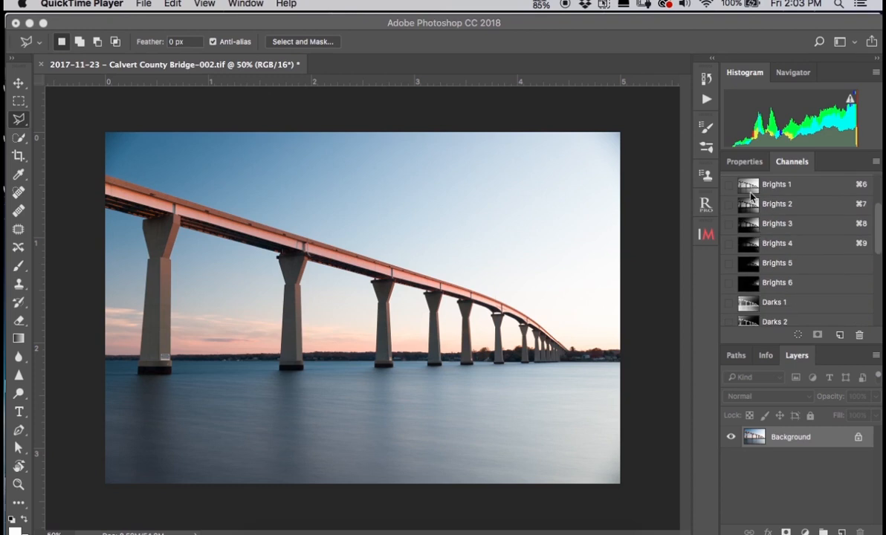
scroll(776, 219, down, 7)
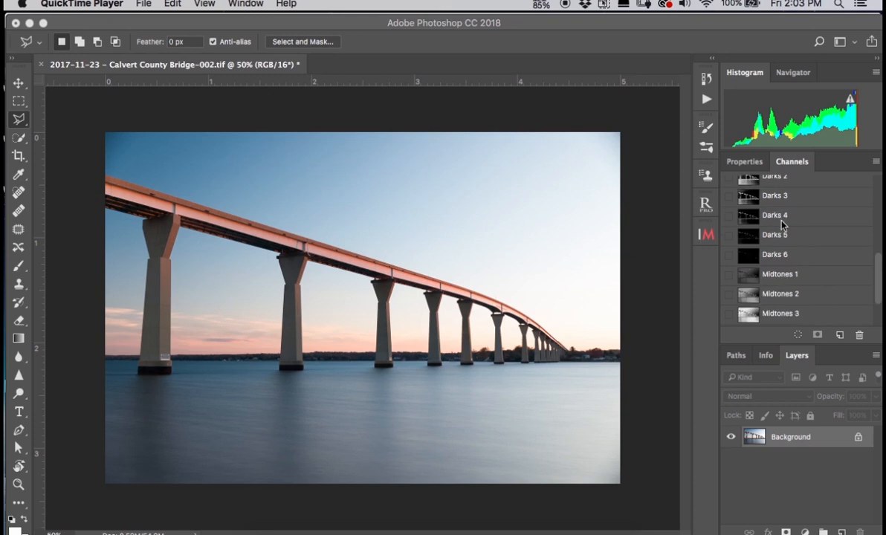
click(708, 206)
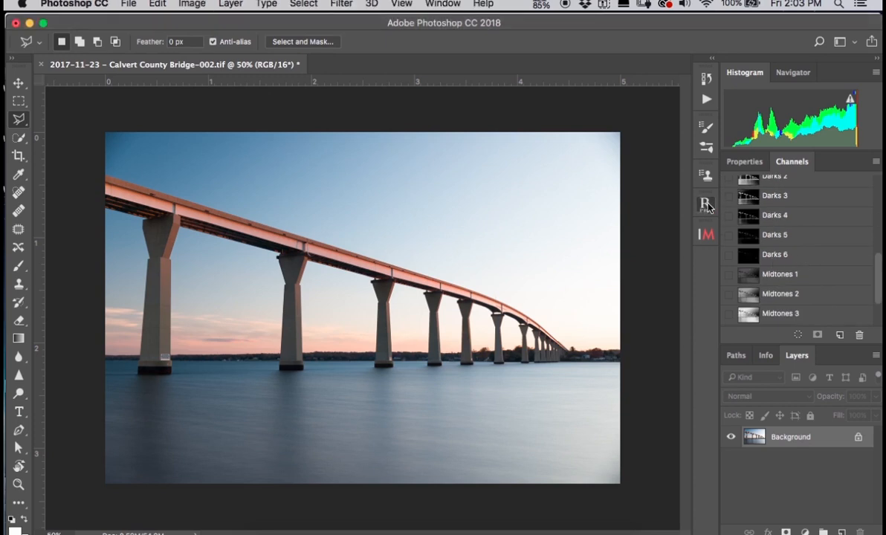
click(706, 205)
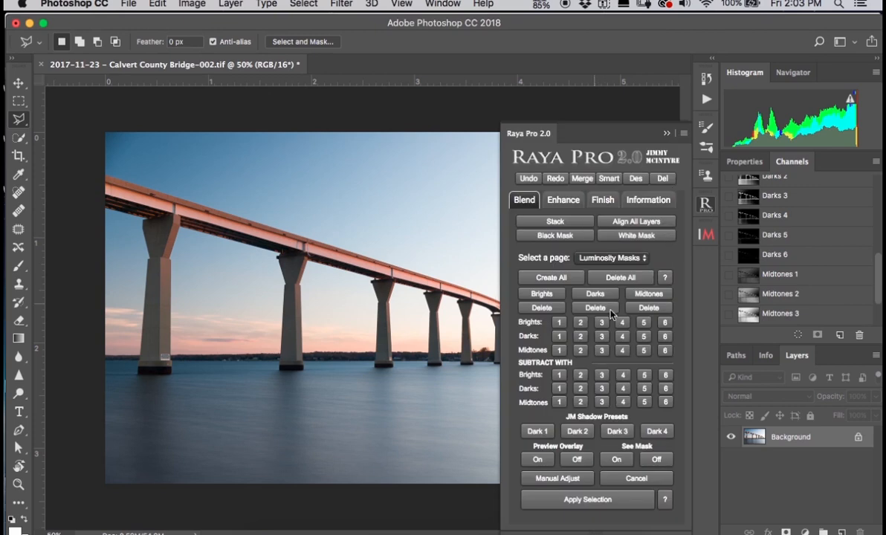
click(666, 134)
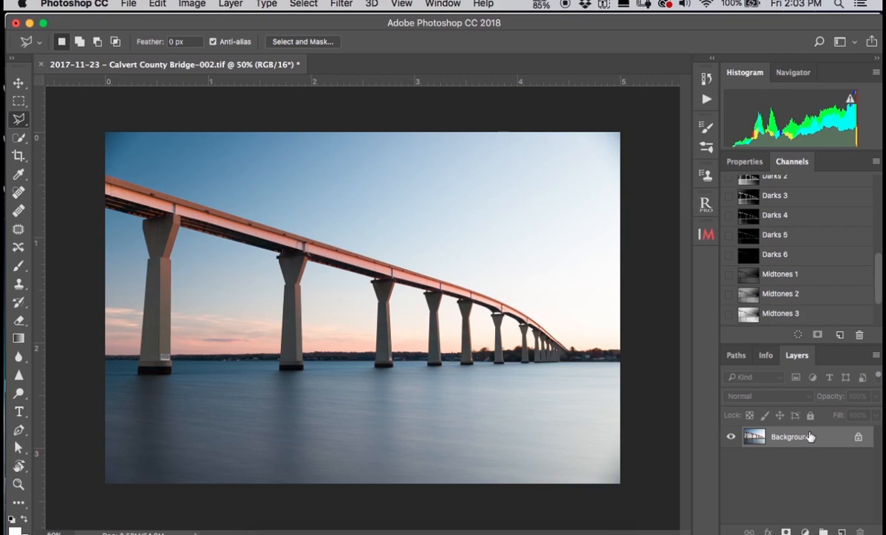
Unlock the Background layer and duplicate it.
click(858, 438)
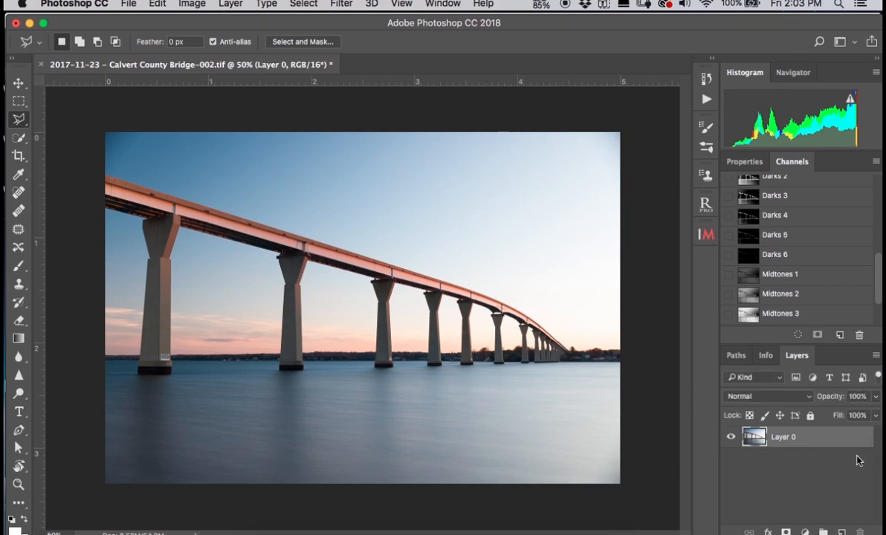
key(super+j)
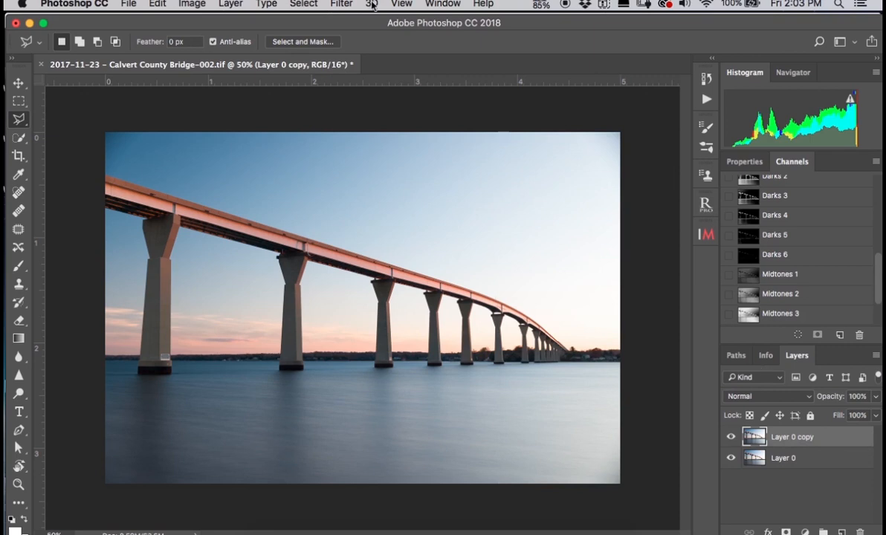
Apply the Color Efex Pro 4 recipe "Workflow (Detail and Contrast Added)" to the duplicate, reviewing its Tonal Contrast, Pro Contrast and Detail Extractor settings.
click(343, 5)
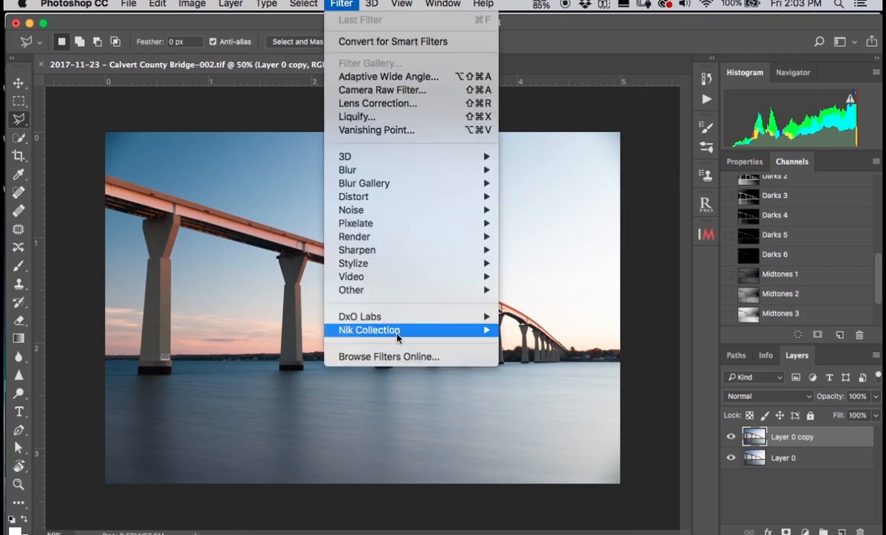
mouse_move(475, 330)
click(552, 343)
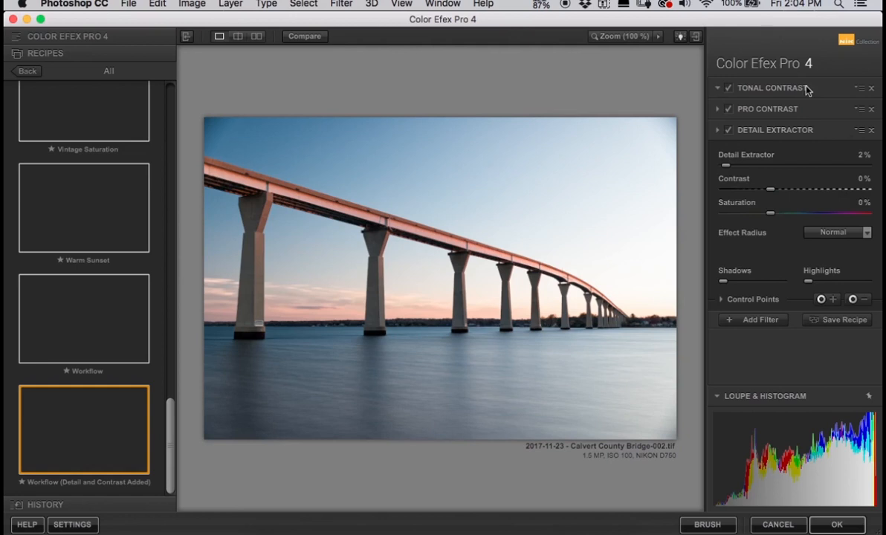
click(808, 89)
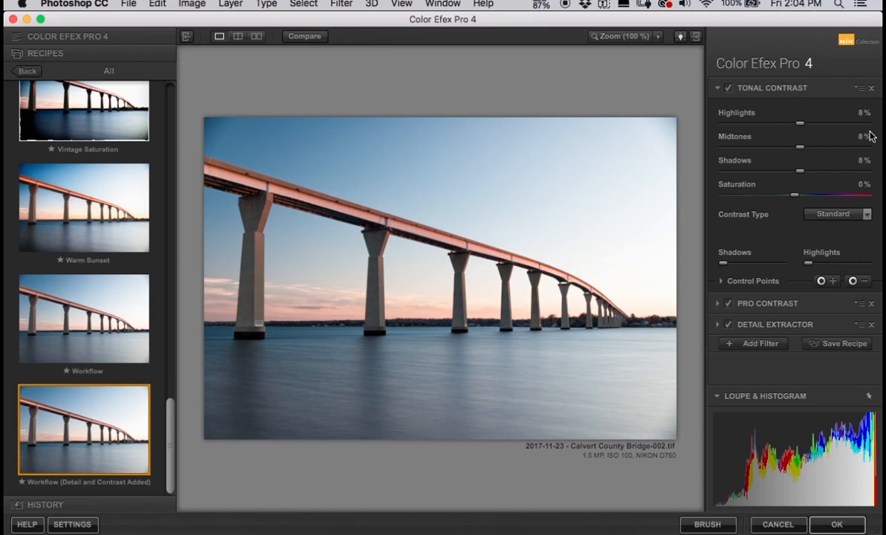
click(799, 304)
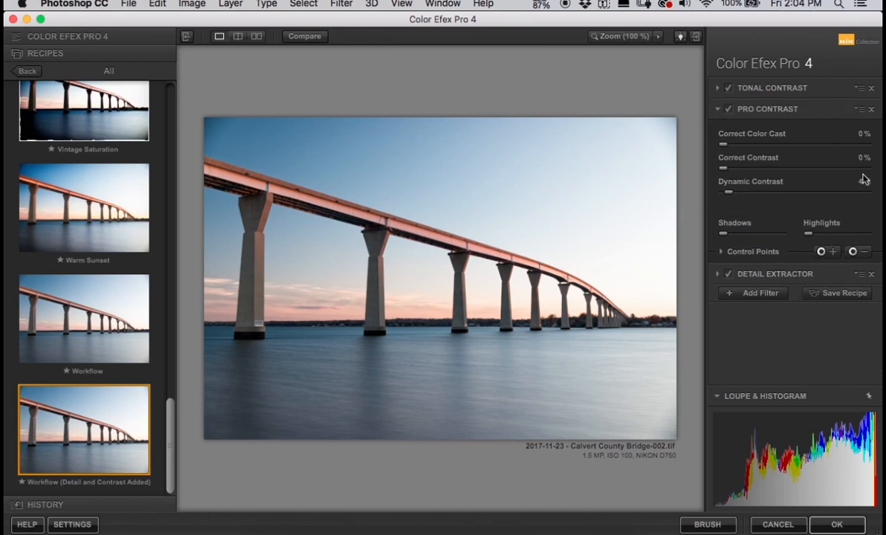
click(755, 272)
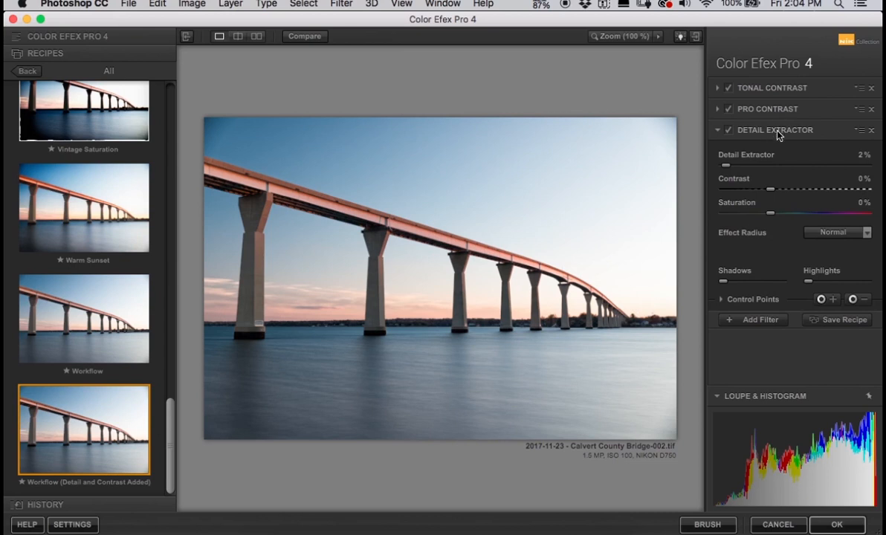
click(837, 526)
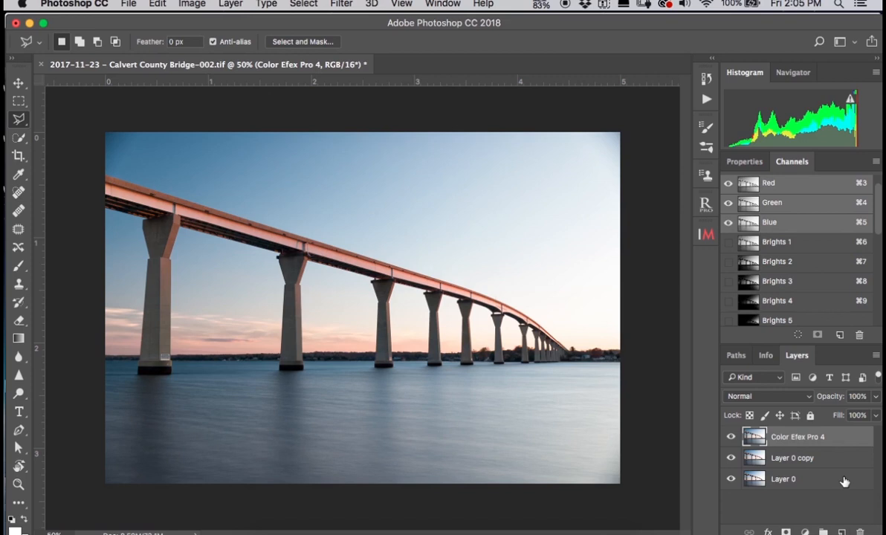
Delete Layer 0 copy and put the Color Efex Pro 4 layer into a collapsed group named Detail.
click(782, 460)
key(Delete)
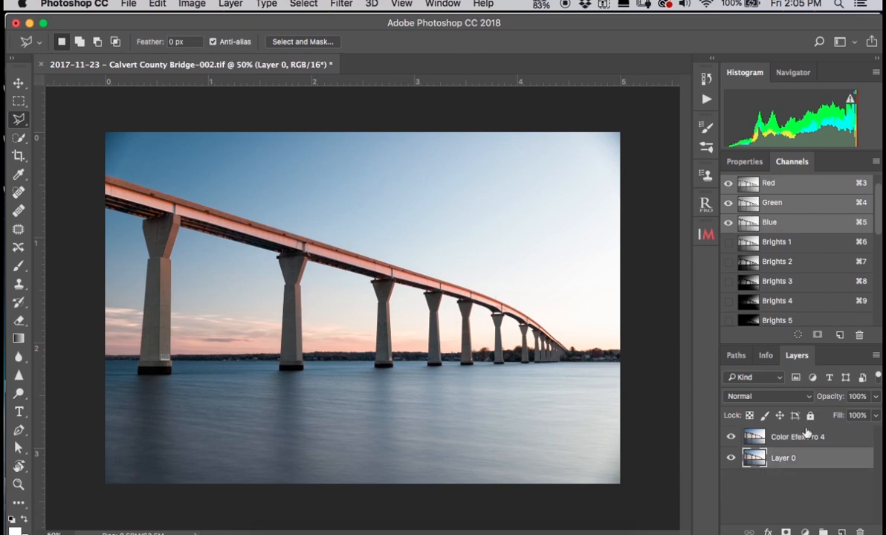
click(804, 440)
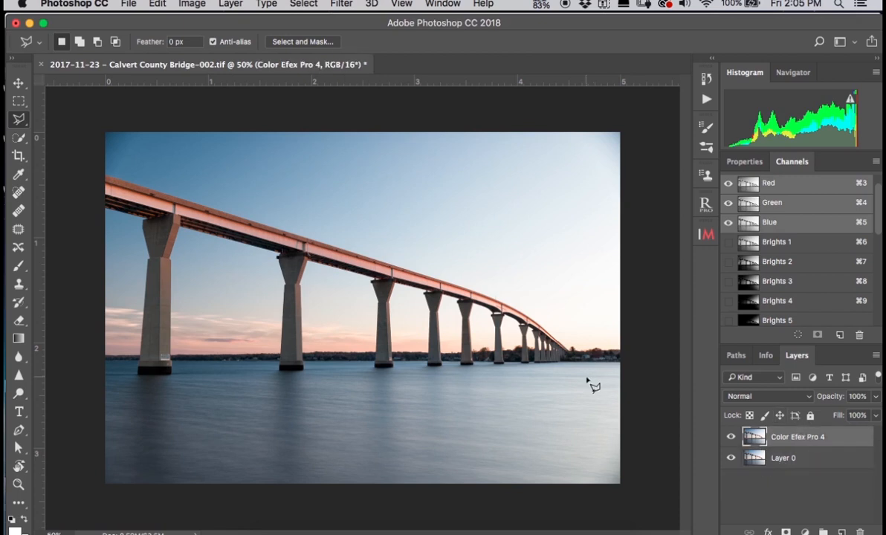
key(super+g)
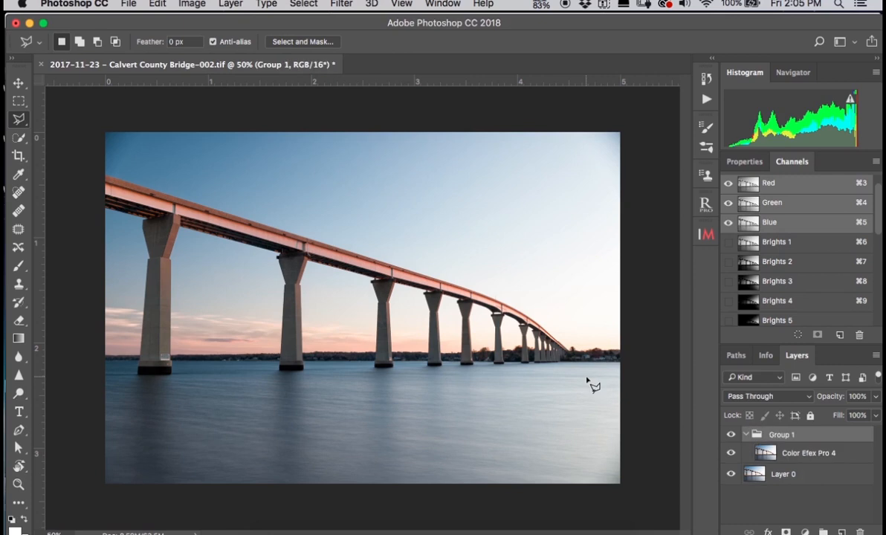
double_click(779, 436)
text(Detail)
key(Return)
click(746, 436)
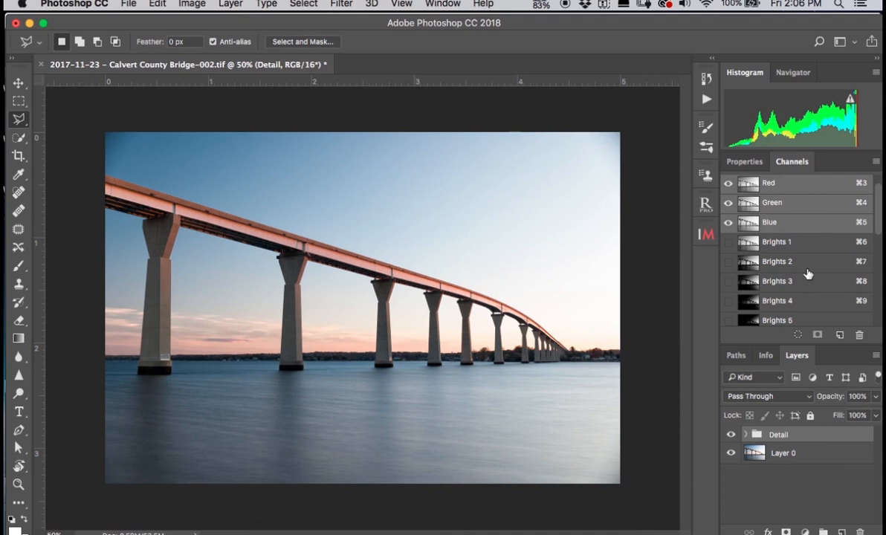
Load the Midtones 2 channel as a selection and add a Levels adjustment layer masked by it above the Detail group.
scroll(808, 275, down, 3)
scroll(808, 275, down, 2)
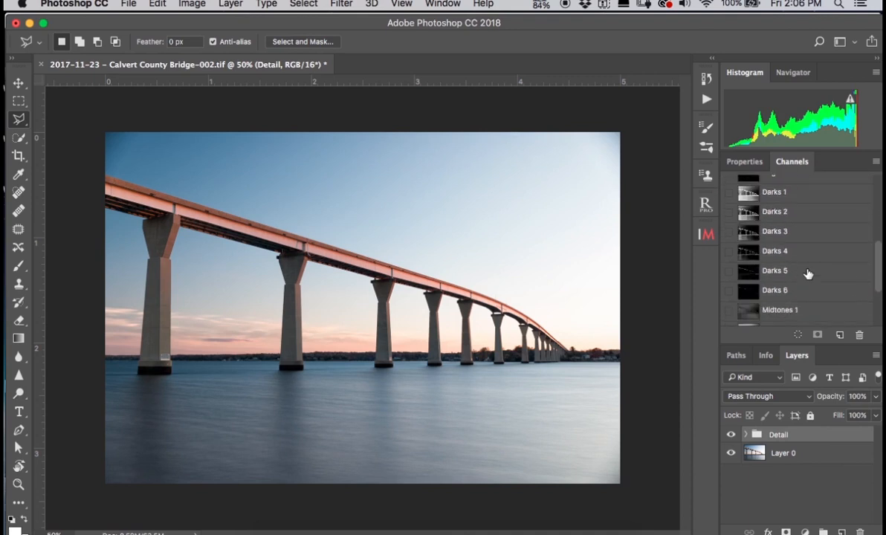
scroll(825, 255, down, 3)
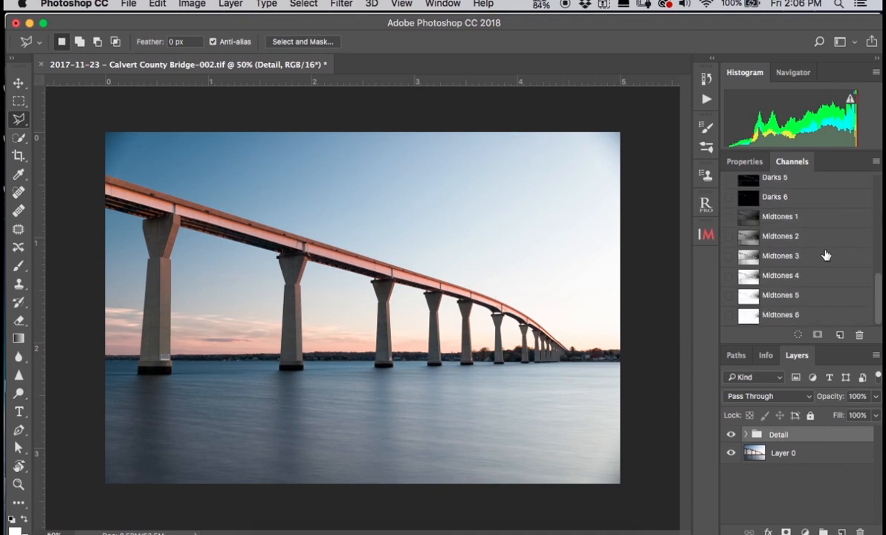
super+click(744, 237)
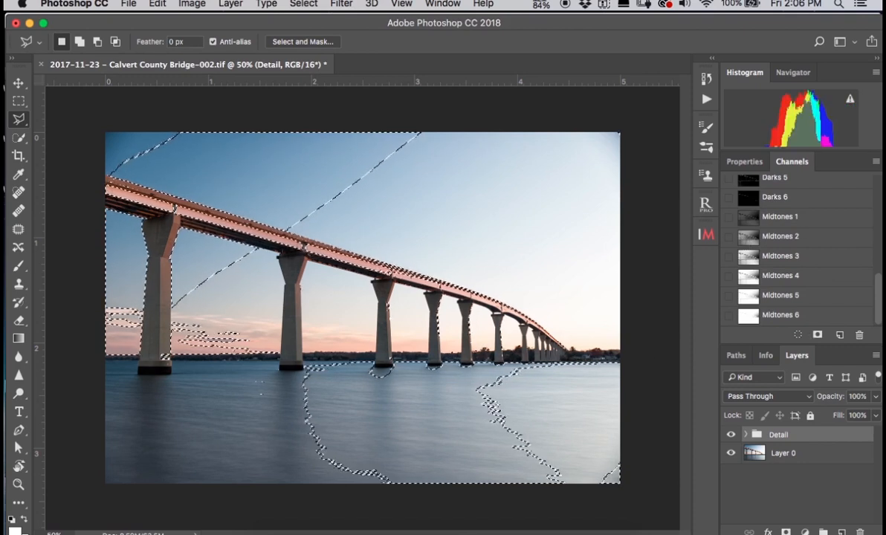
click(805, 532)
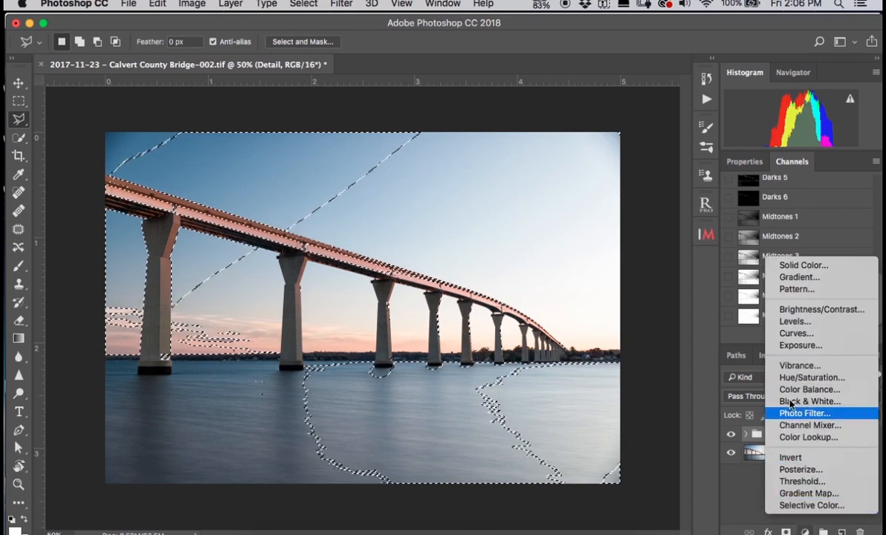
click(828, 322)
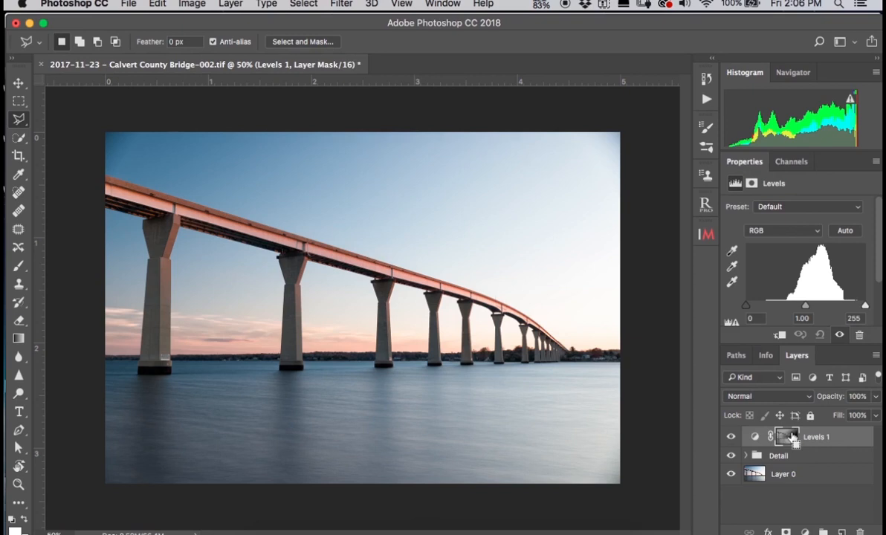
Inspect the midtones Levels layer's mask, and set its input black point to 47 and white point to 236.
alt+click(790, 437)
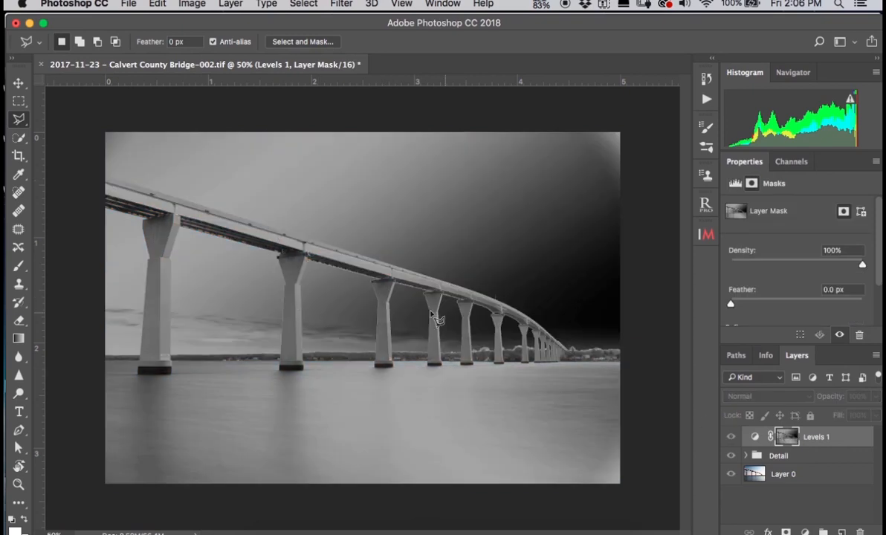
click(758, 437)
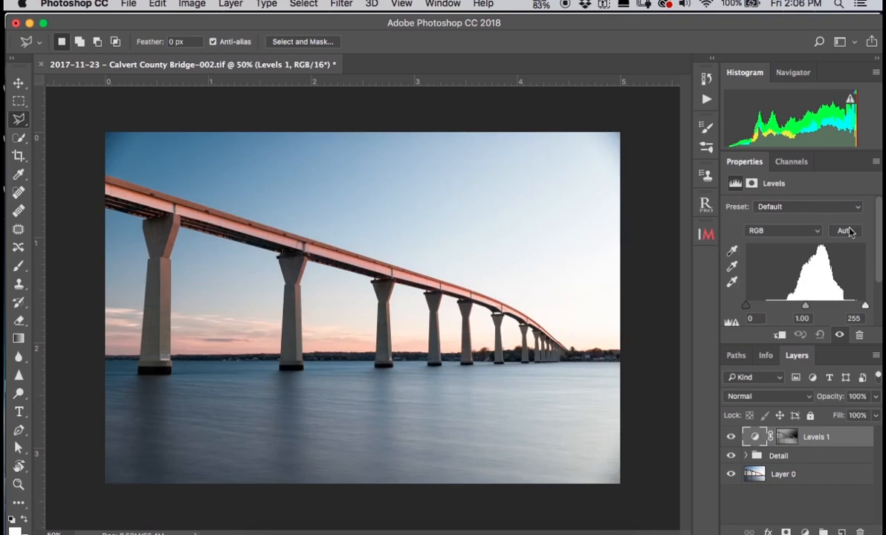
drag(746, 306, 768, 307)
drag(866, 308, 856, 306)
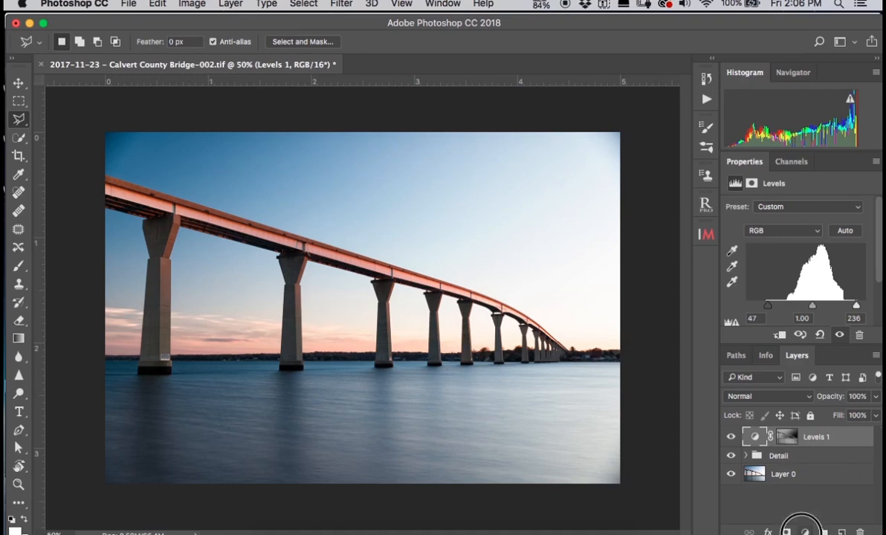
click(804, 532)
click(733, 519)
Load the Darks 2 channel as a selection and add a second Levels adjustment layer masked by it.
click(790, 161)
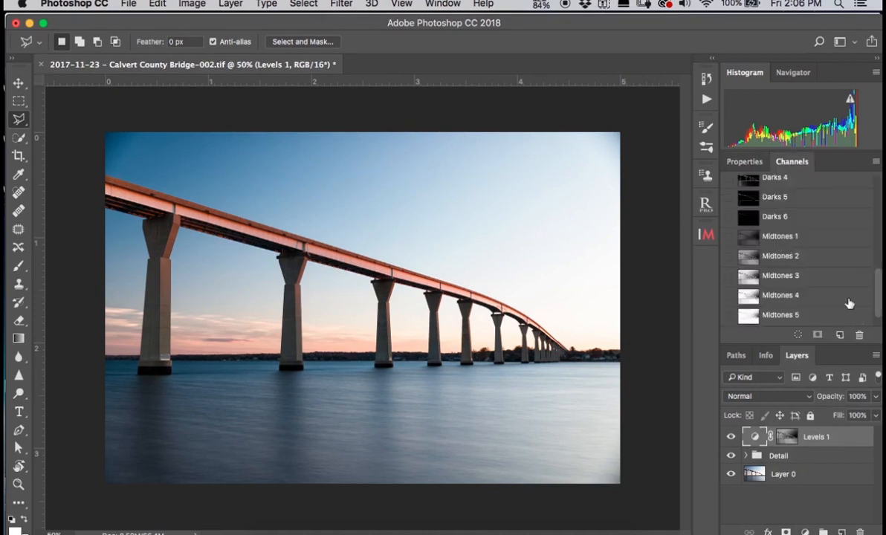
scroll(849, 304, down, 2)
scroll(849, 303, up, 3)
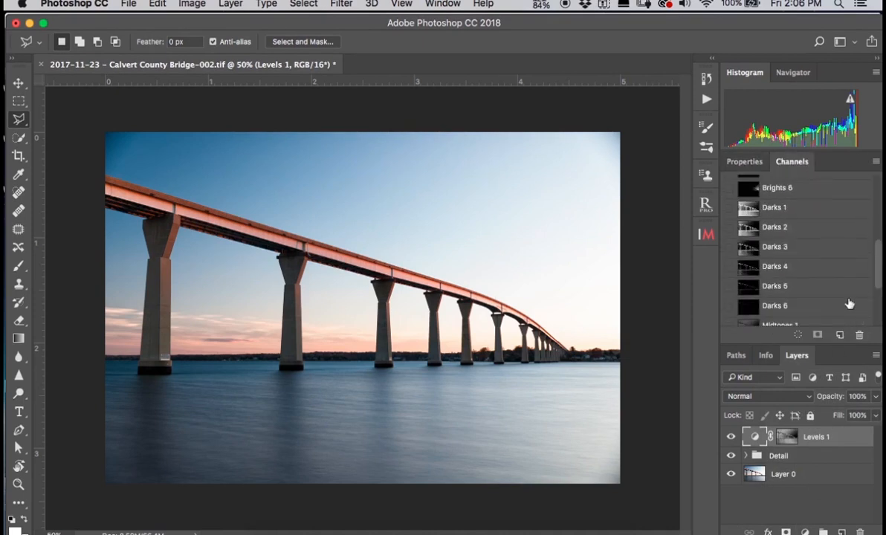
super+click(748, 227)
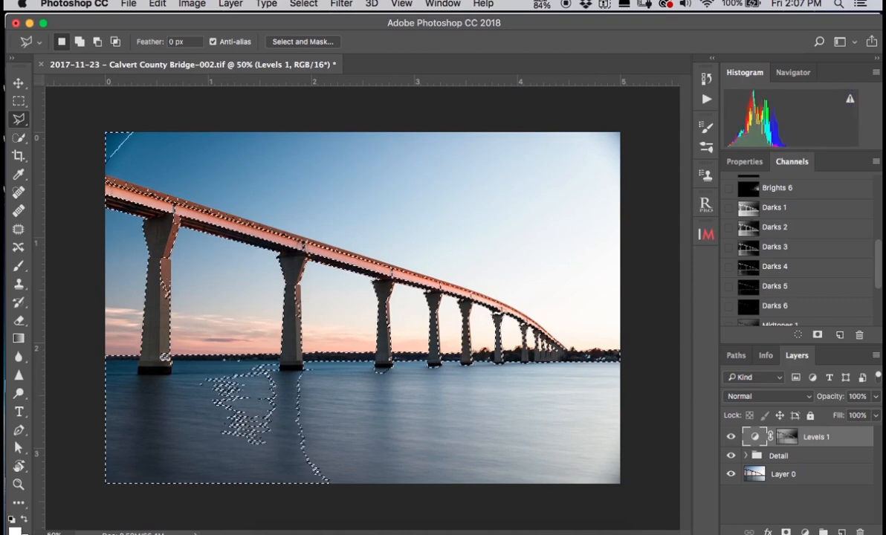
click(804, 532)
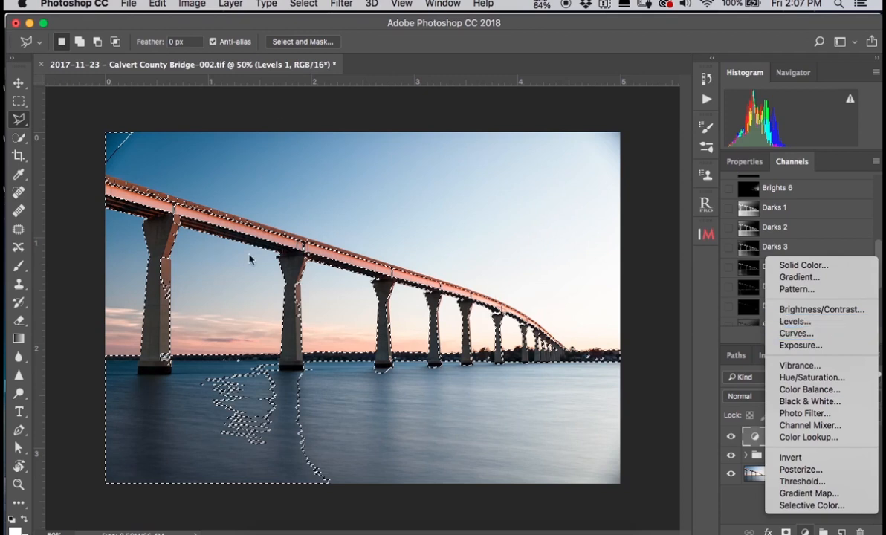
click(792, 321)
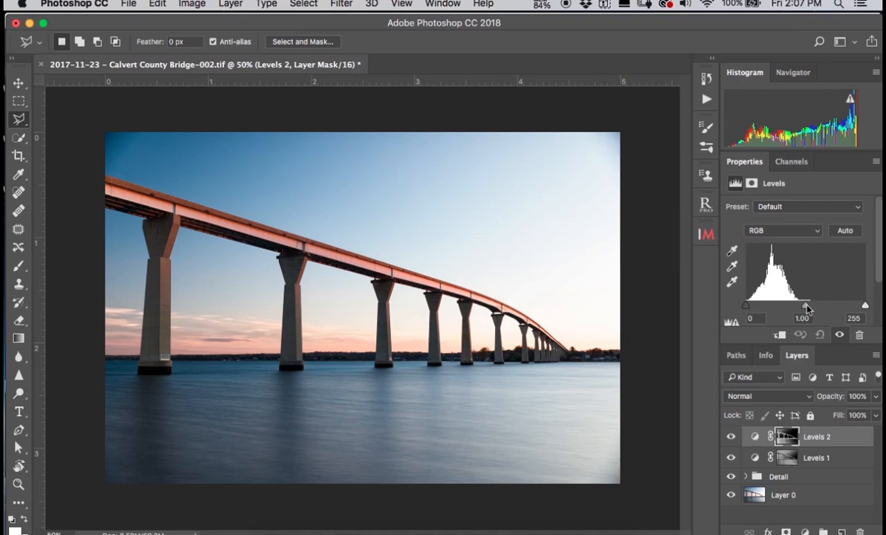
Set the darks Levels adjustment to midtone 1.12, input black point 4 and white point 224.
drag(807, 308, 801, 306)
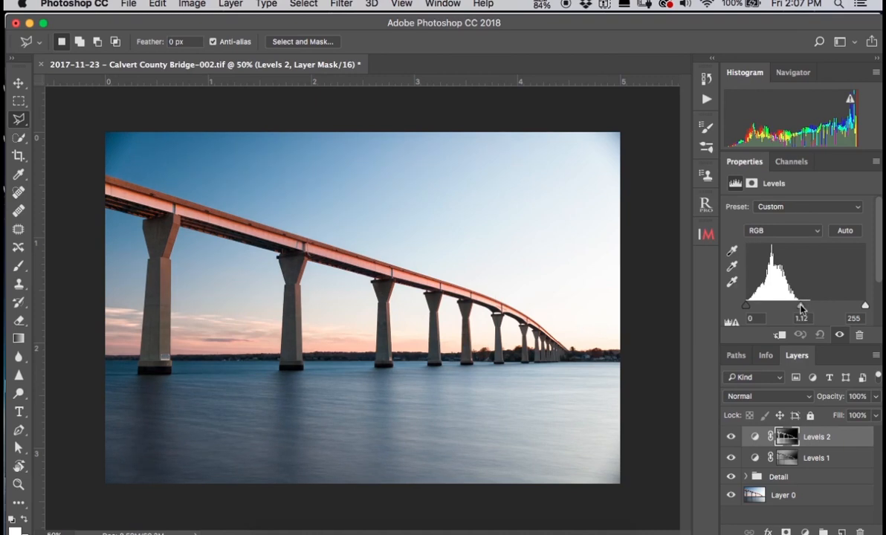
click(745, 305)
drag(745, 305, 749, 305)
drag(863, 304, 851, 307)
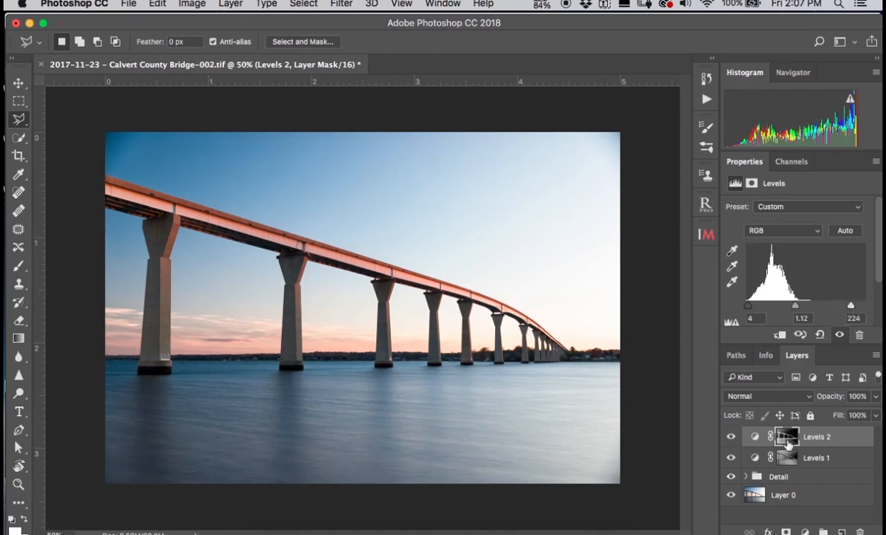
Group the two Levels adjustment layers together and name the group Levels.
shift+click(856, 462)
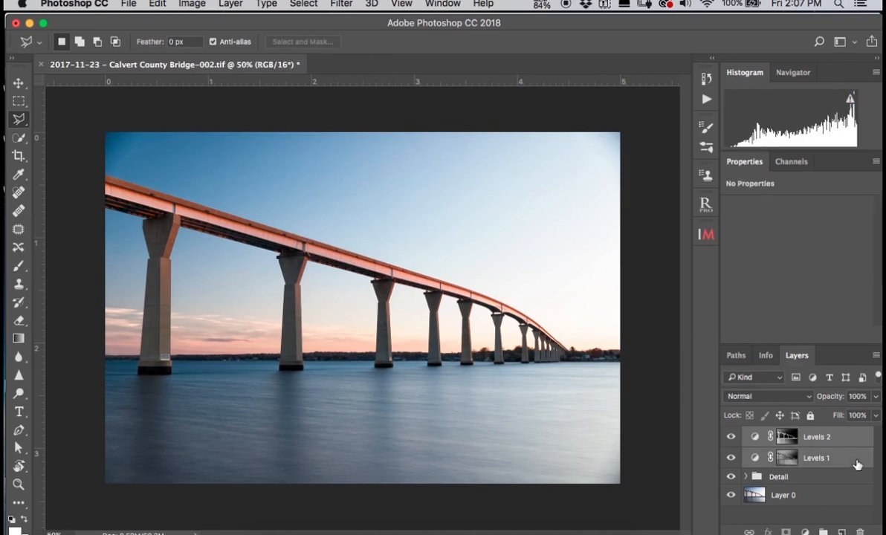
key(super+g)
double_click(780, 440)
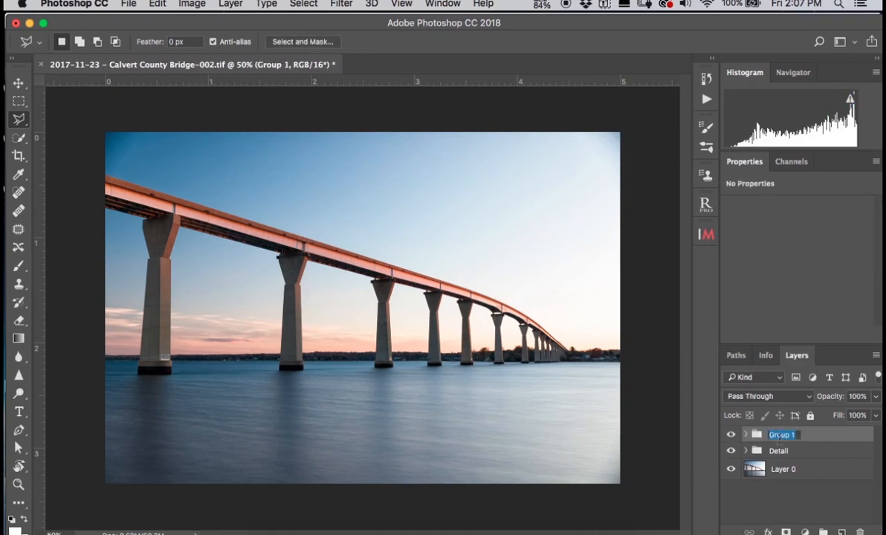
text(Levels)
click(832, 501)
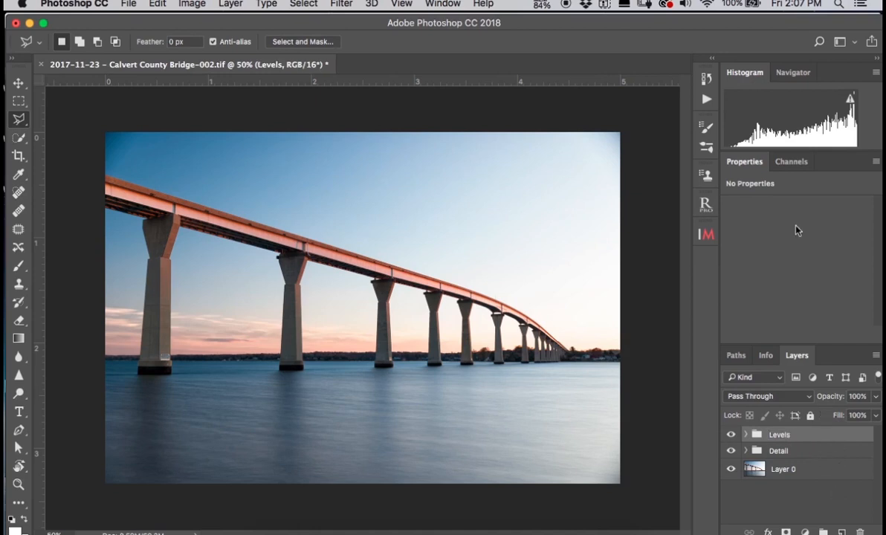
Compare the image with the Levels group hidden and shown, and trash the incoming mail notification.
click(792, 162)
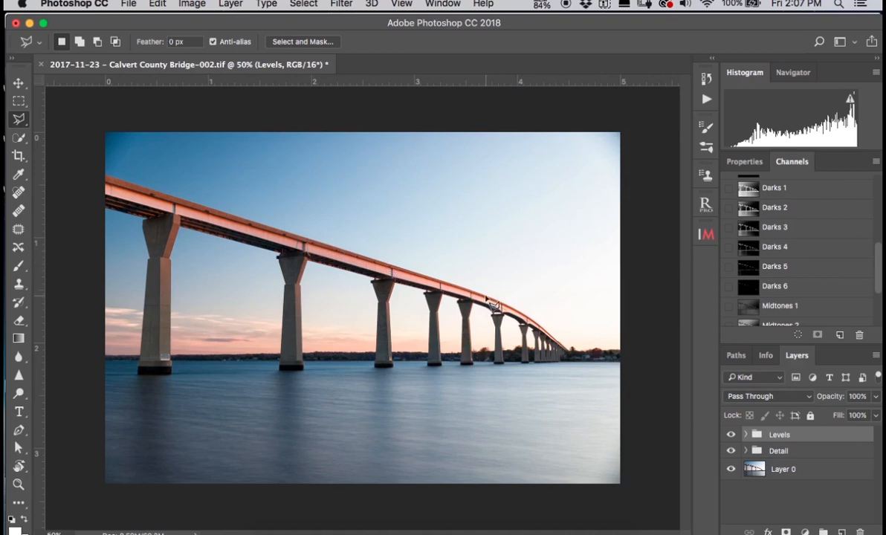
click(731, 435)
click(731, 435)
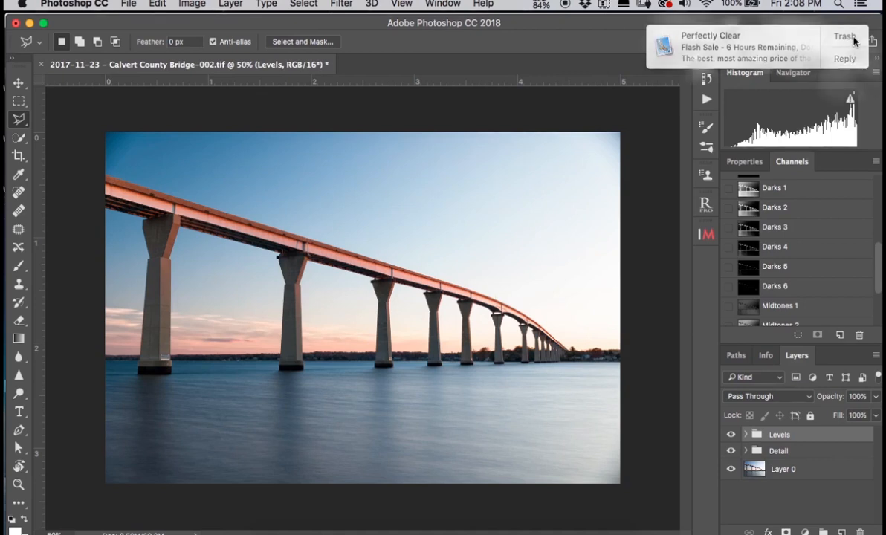
click(847, 37)
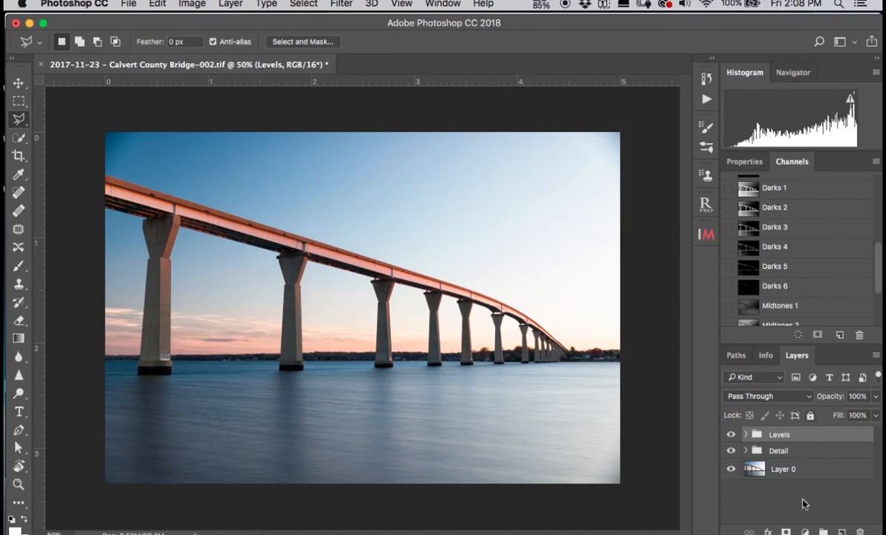
Load the Brights 2 channel as a selection and add a Color Balance adjustment layer masked by it.
scroll(748, 209, up, 5)
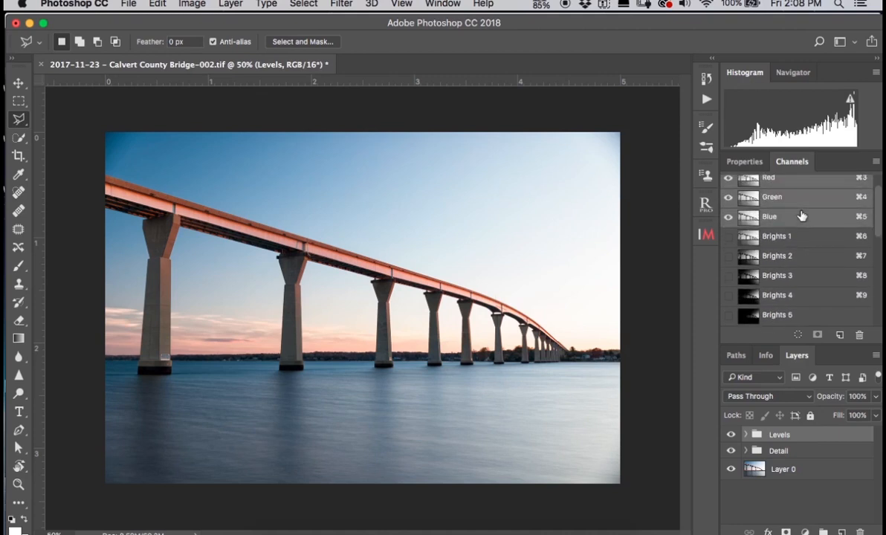
super+click(748, 256)
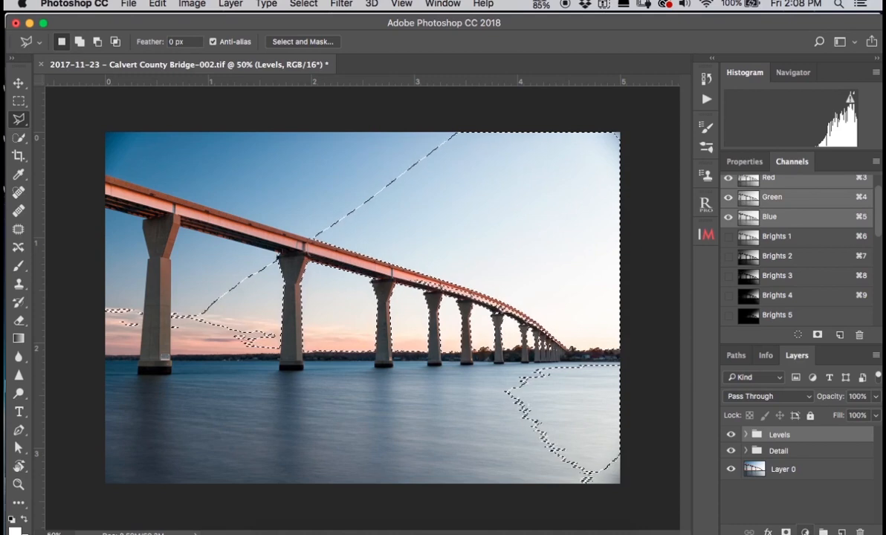
click(805, 532)
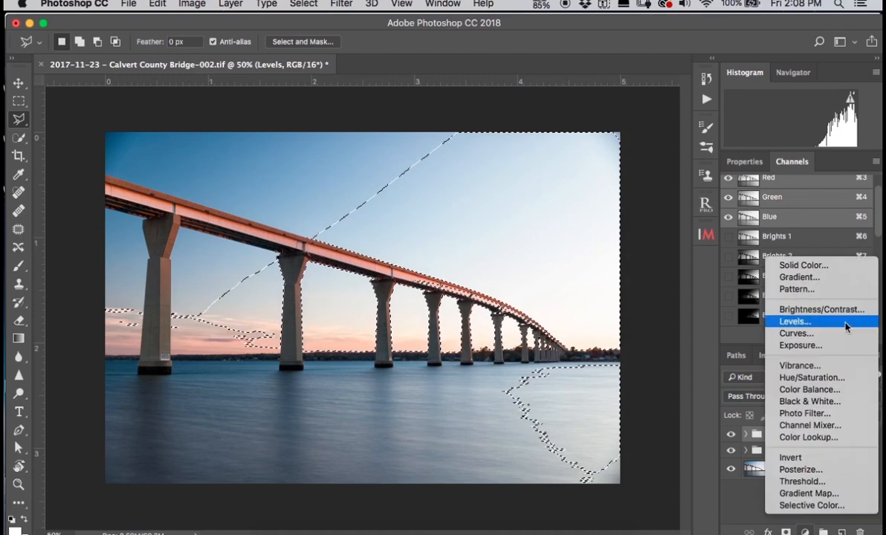
click(843, 394)
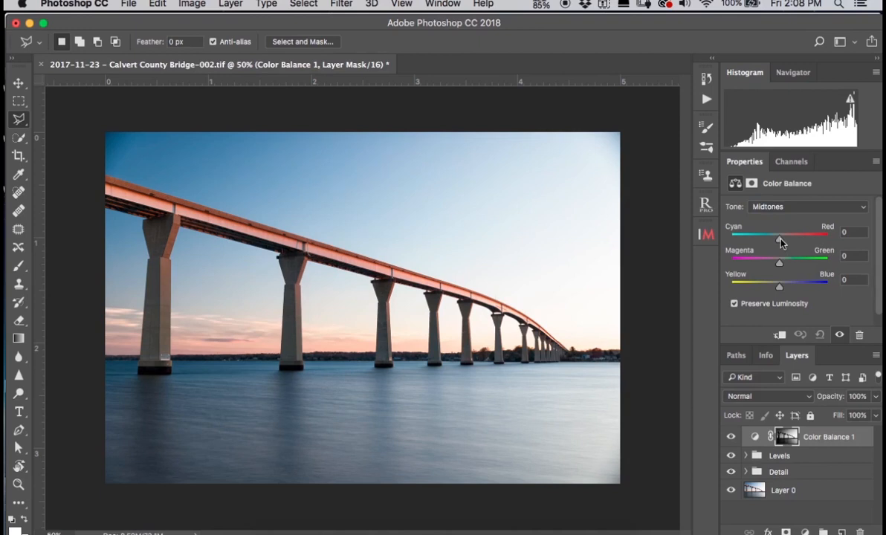
Warm the Color Balance midtones with Cyan-Red at +10 and Yellow-Blue at -11.
click(783, 239)
drag(781, 240, 785, 239)
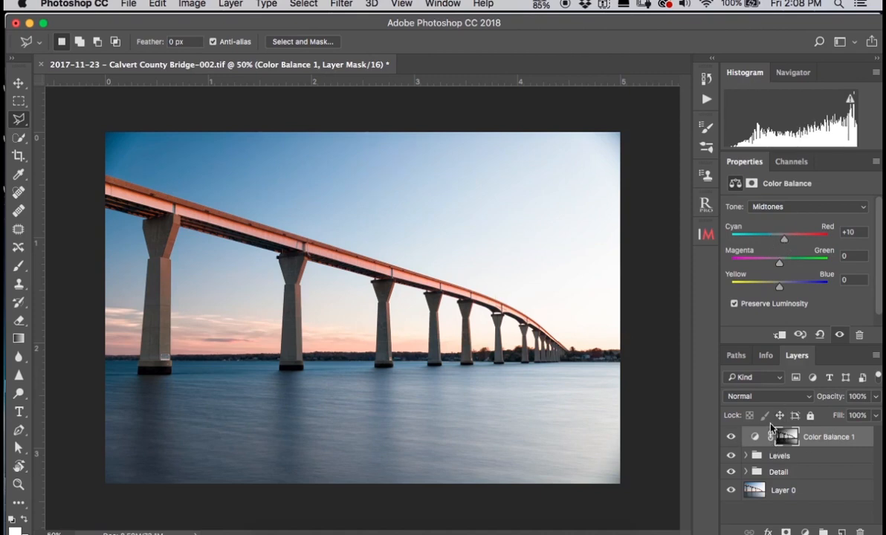
drag(779, 286, 774, 288)
Set the Color Balance highlights to Cyan-Red +7 and Yellow-Blue -7, and compare the image with and without the layer.
click(807, 206)
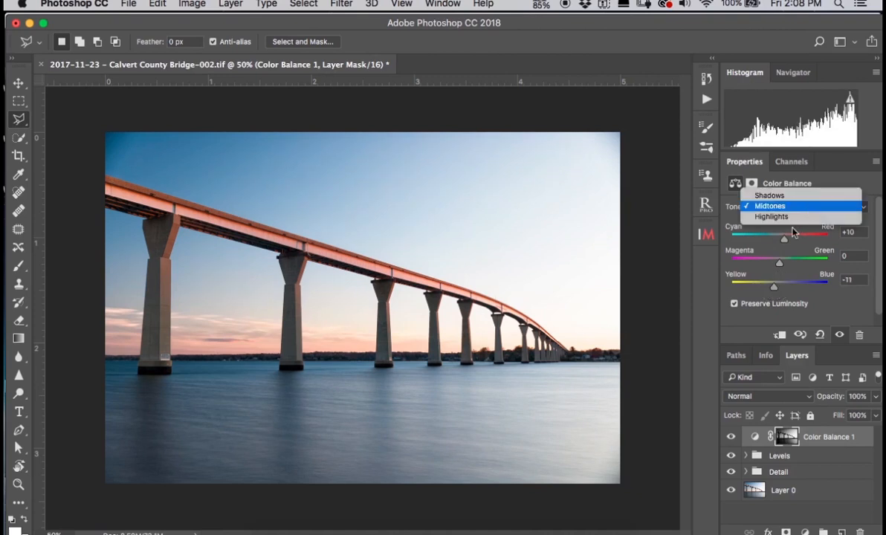
click(792, 217)
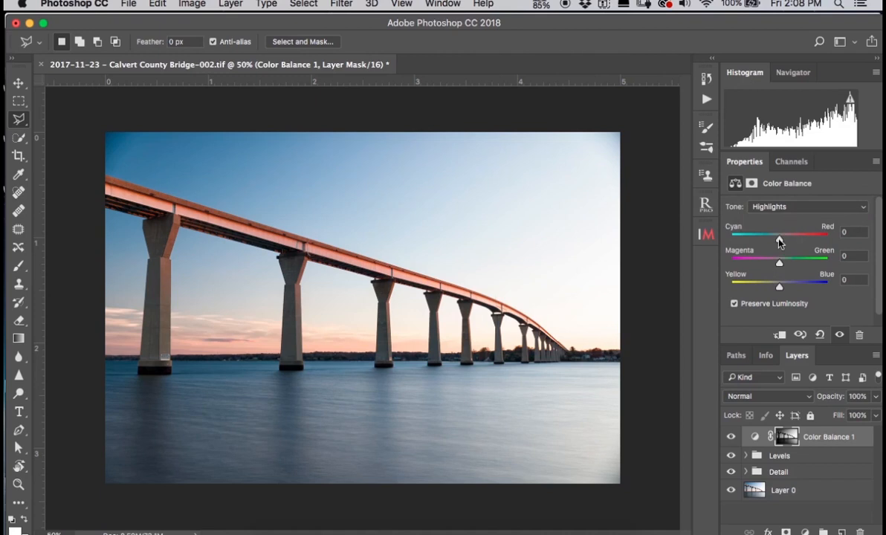
drag(779, 240, 781, 239)
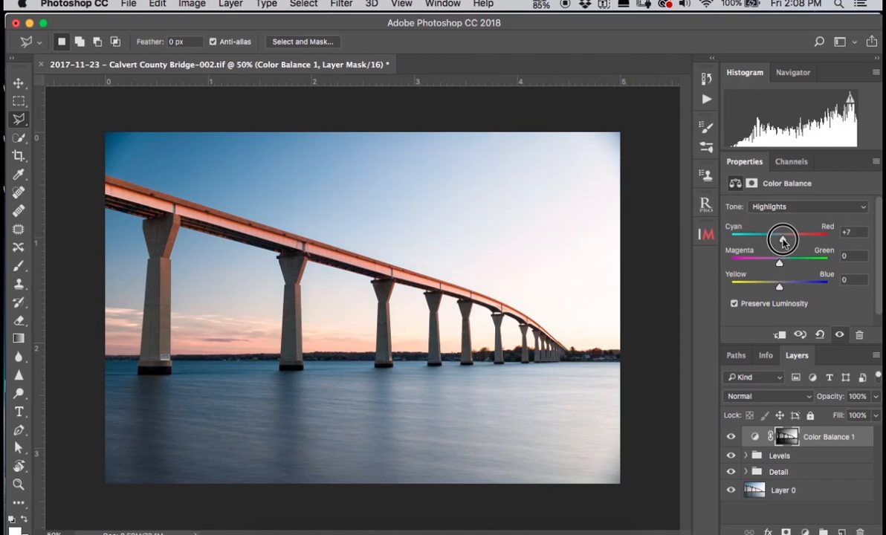
drag(778, 287, 775, 288)
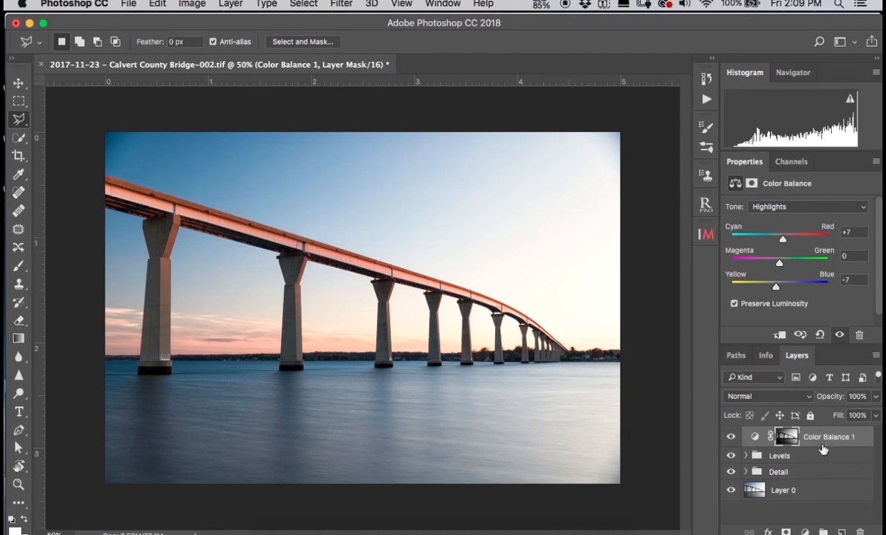
click(732, 438)
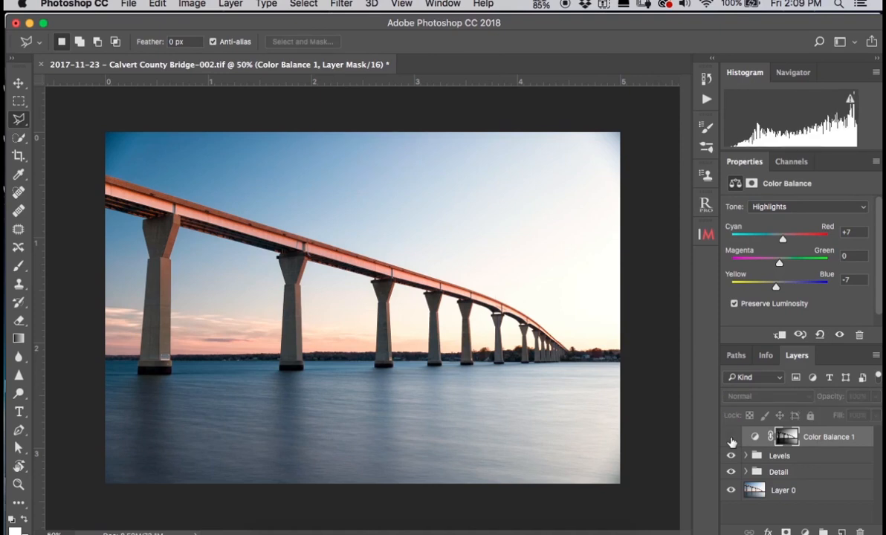
click(731, 439)
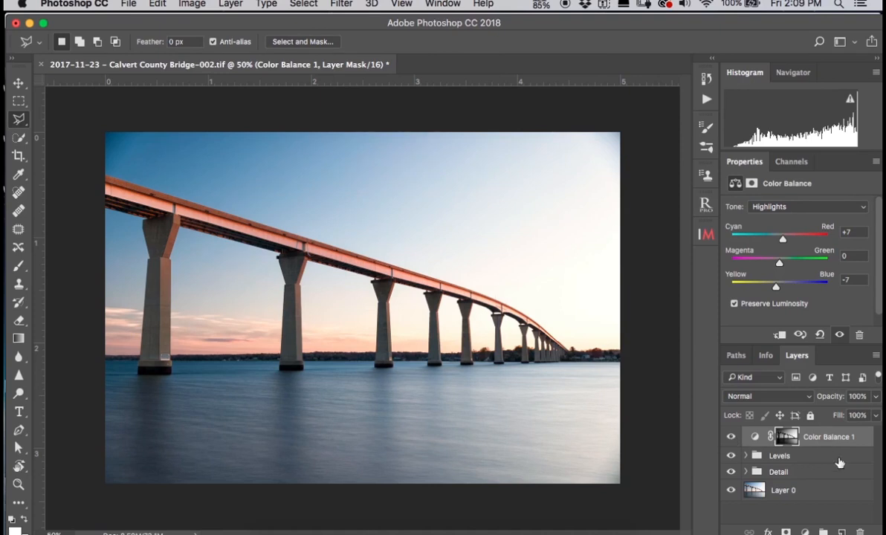
Add a Vibrance adjustment layer with vibrance +7 and saturation +11.
click(805, 532)
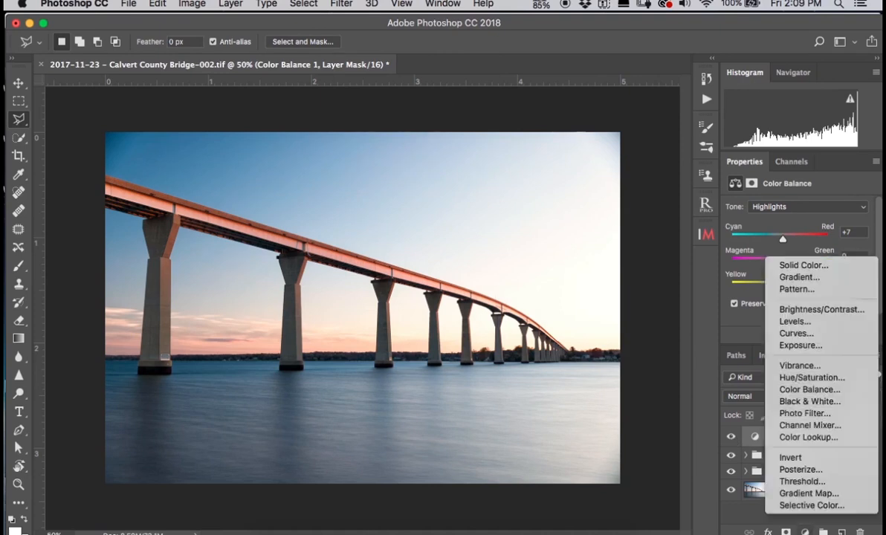
click(830, 368)
drag(797, 224, 804, 251)
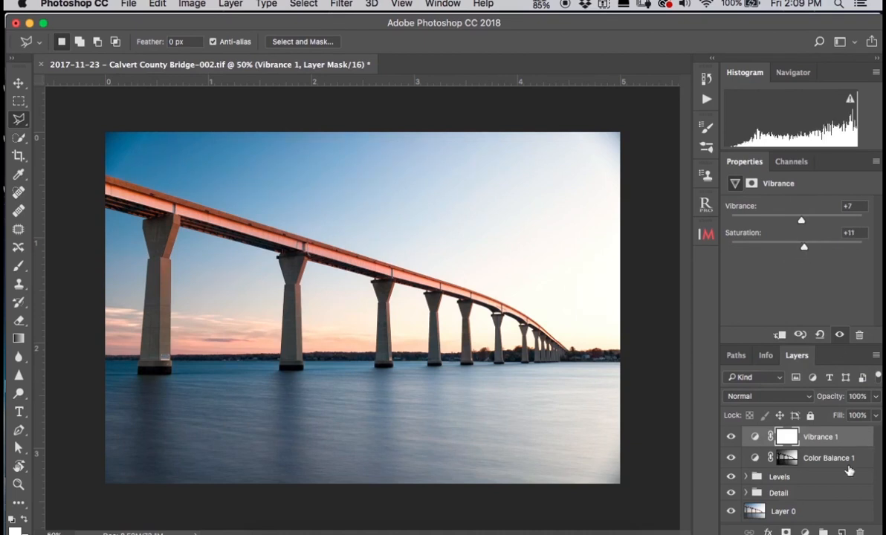
Group the Vibrance and Color Balance layers together and name the group Color.
shift+click(848, 461)
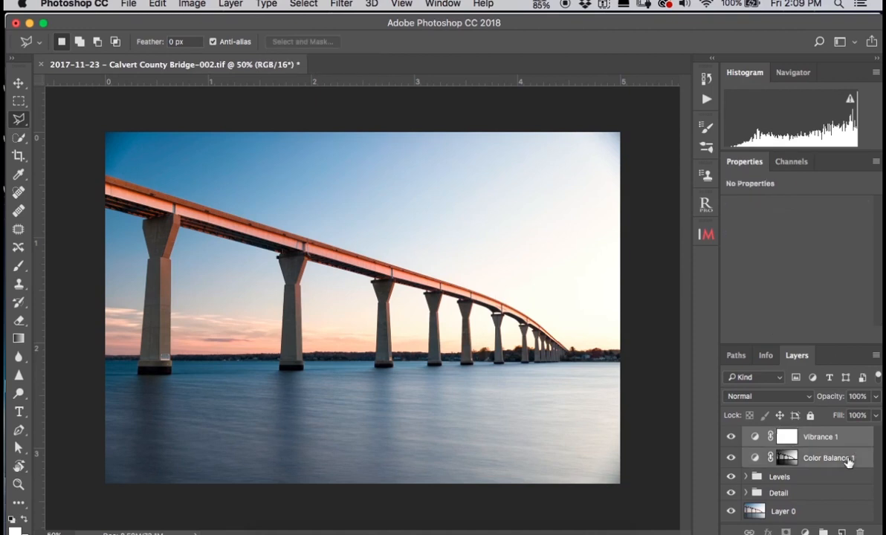
key(super+g)
double_click(776, 435)
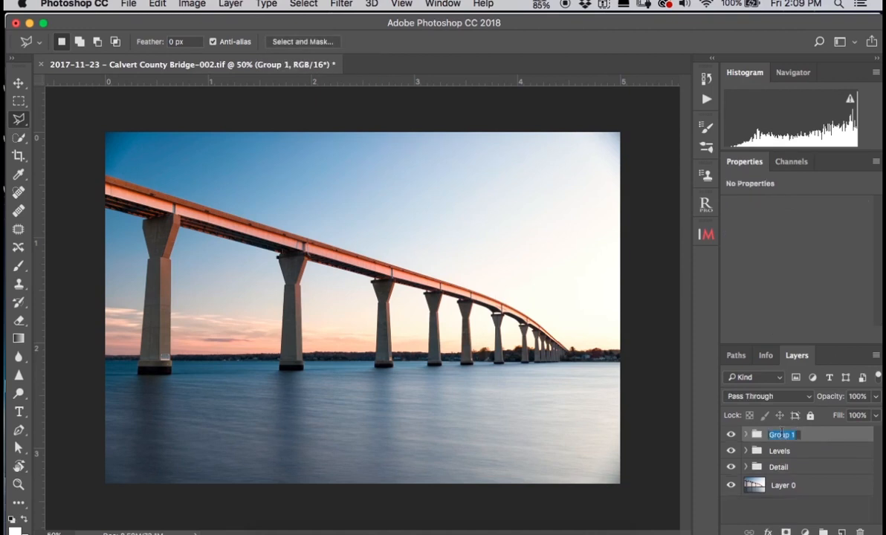
text(Color)
key(Return)
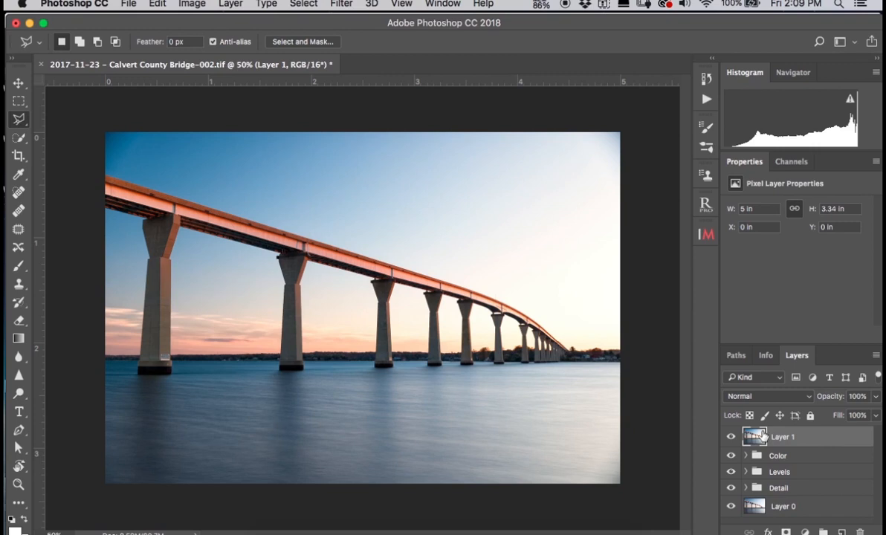
Desaturate the merged image copy on Layer 1 and apply a High Pass filter with a radius of 3.9 pixels.
key(super+i)
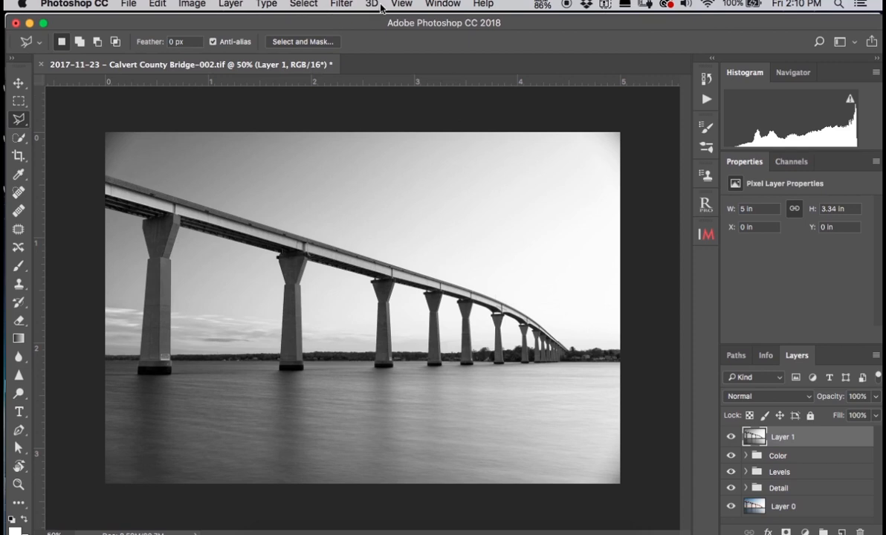
click(341, 4)
mouse_move(341, 293)
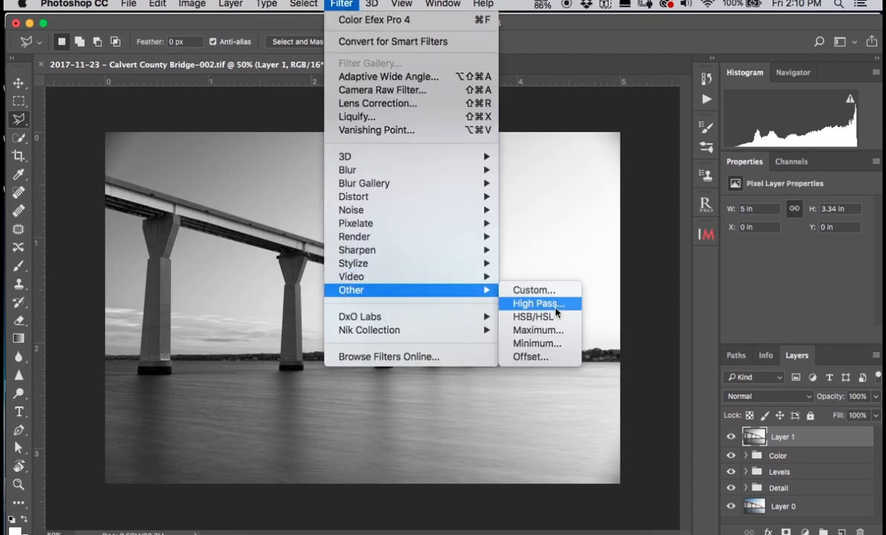
click(555, 307)
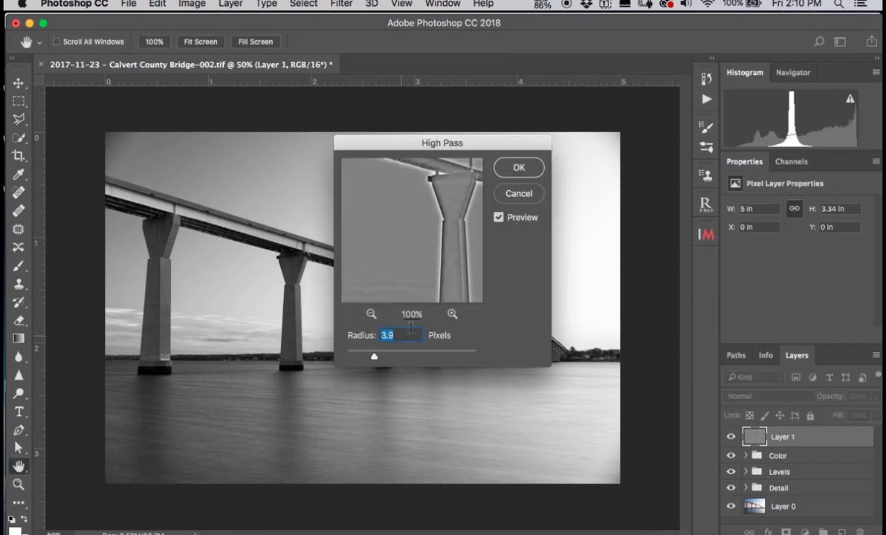
click(520, 167)
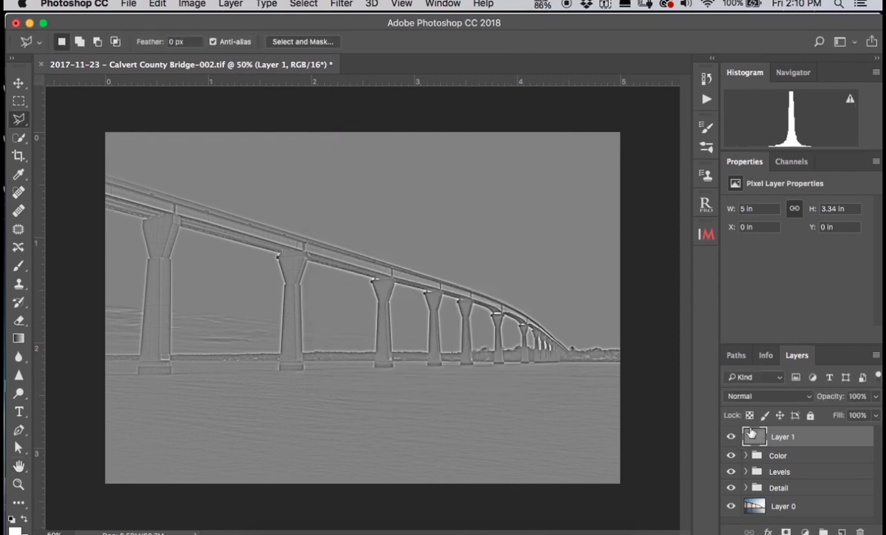
Set Layer 1's blend mode to Soft Light, comparing it with Overlay, and slightly reduce the layer's opacity.
click(765, 397)
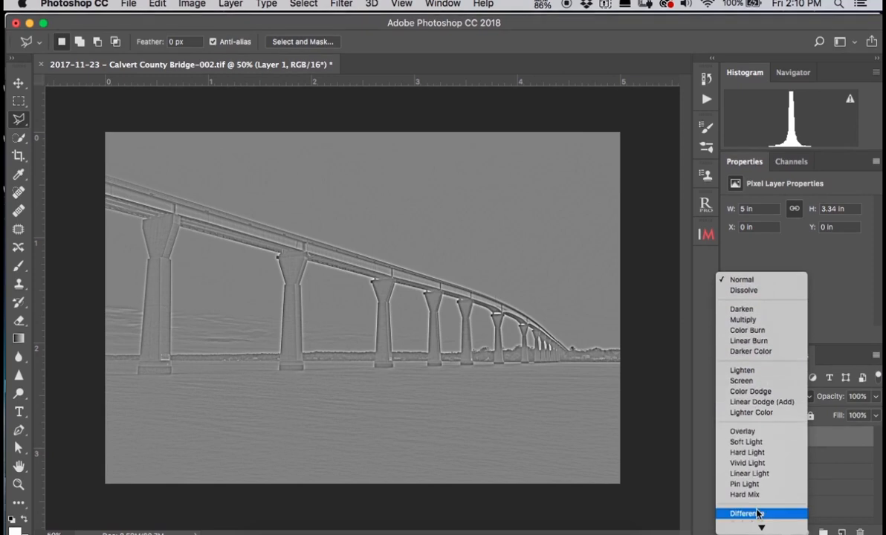
click(754, 441)
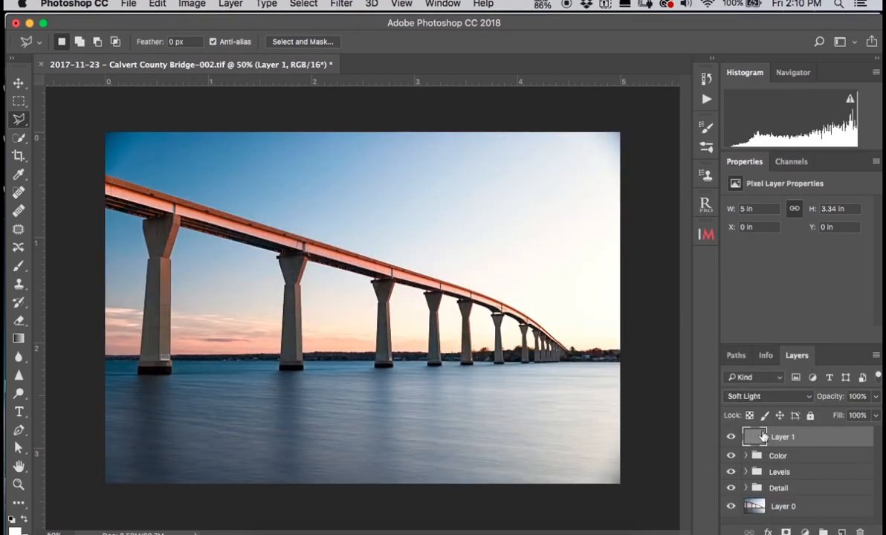
click(752, 397)
click(755, 385)
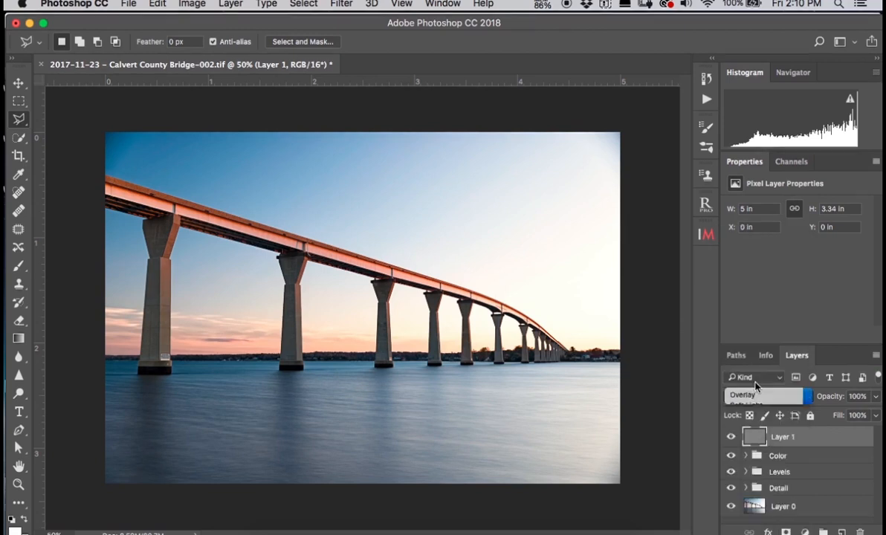
click(763, 397)
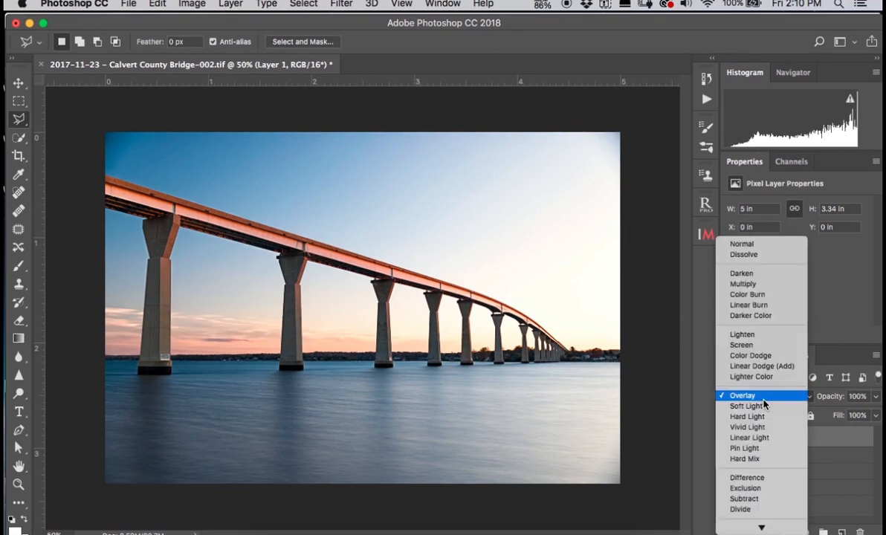
click(764, 407)
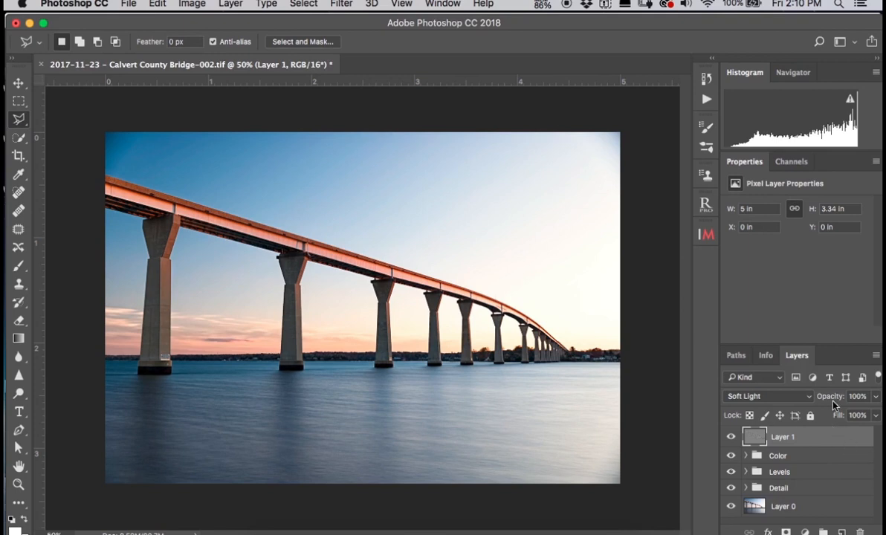
drag(834, 401, 826, 402)
Place Layer 1 in a new group named Sharpening and collapse the group.
key(super+g)
double_click(782, 435)
text(Sha)
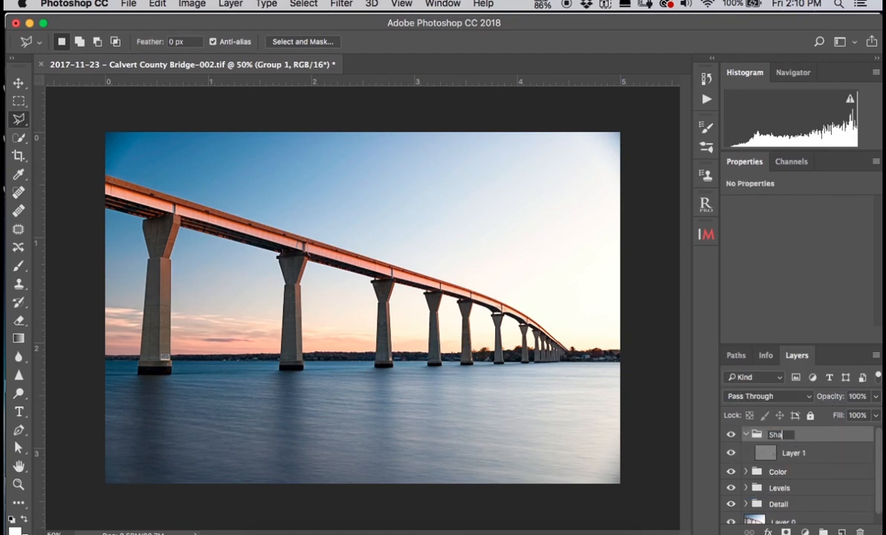
text(rpening)
key(Return)
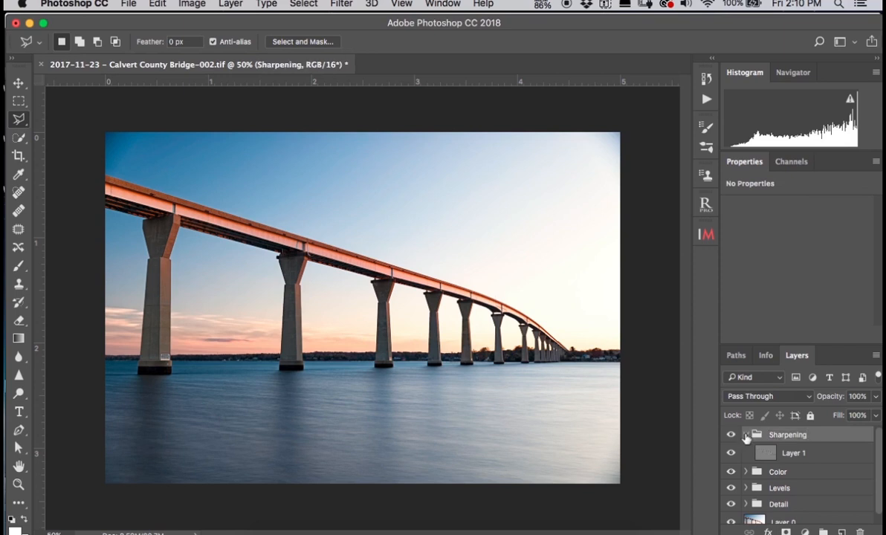
click(746, 435)
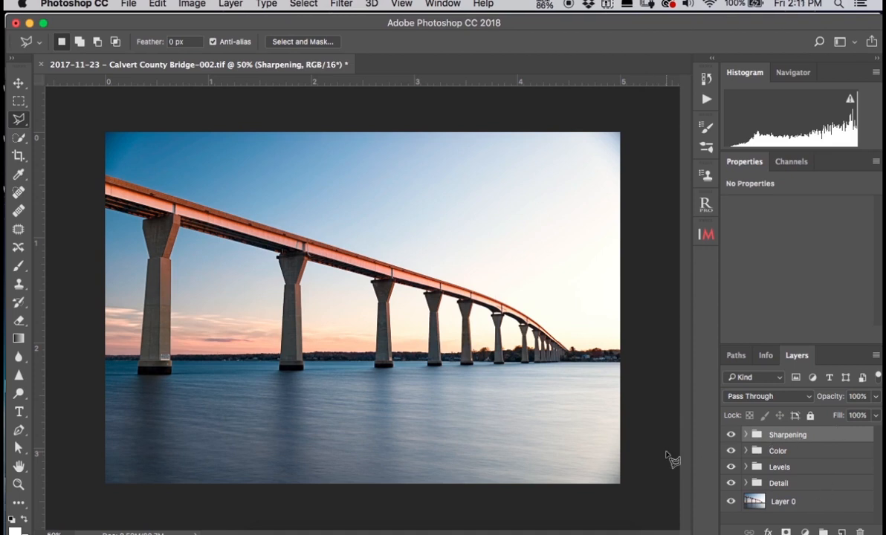
Run the Vignette action from the custom workflow set and check the exposure settings of its Dark and Light layers.
click(706, 99)
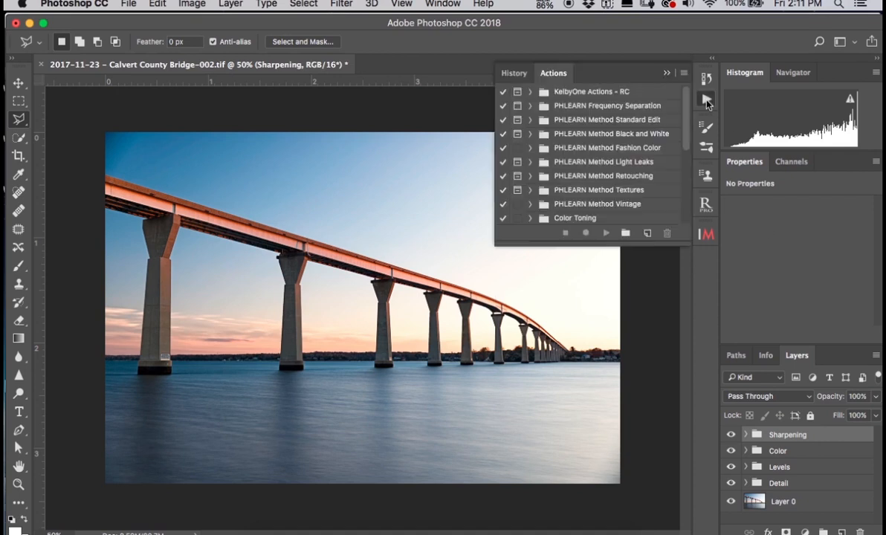
scroll(639, 134, down, 5)
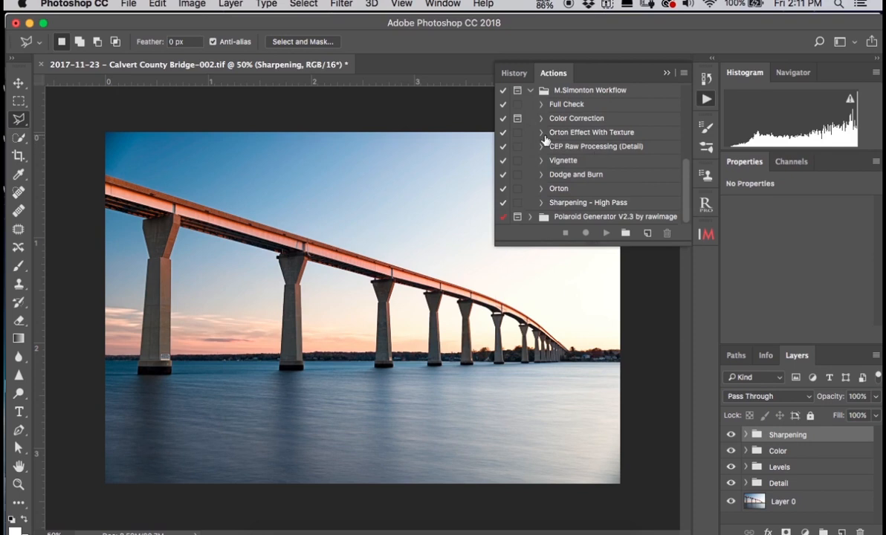
click(563, 161)
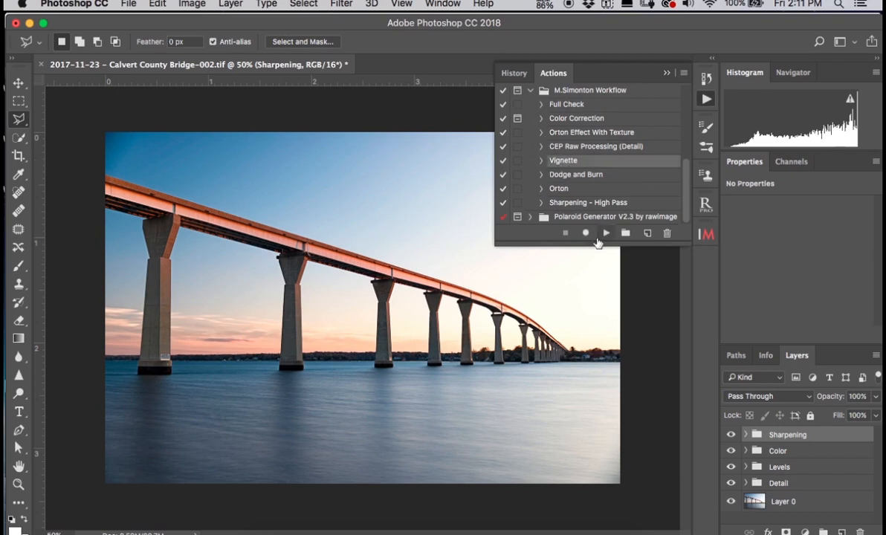
click(604, 234)
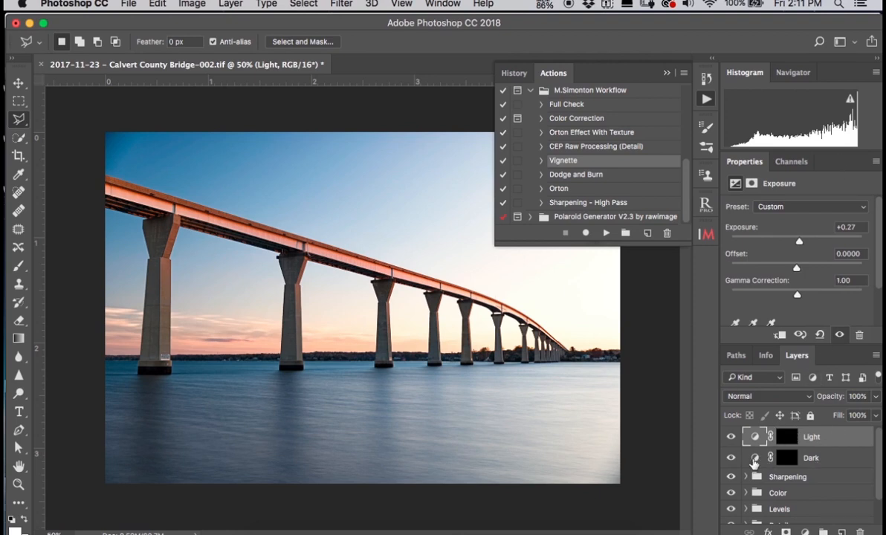
click(754, 459)
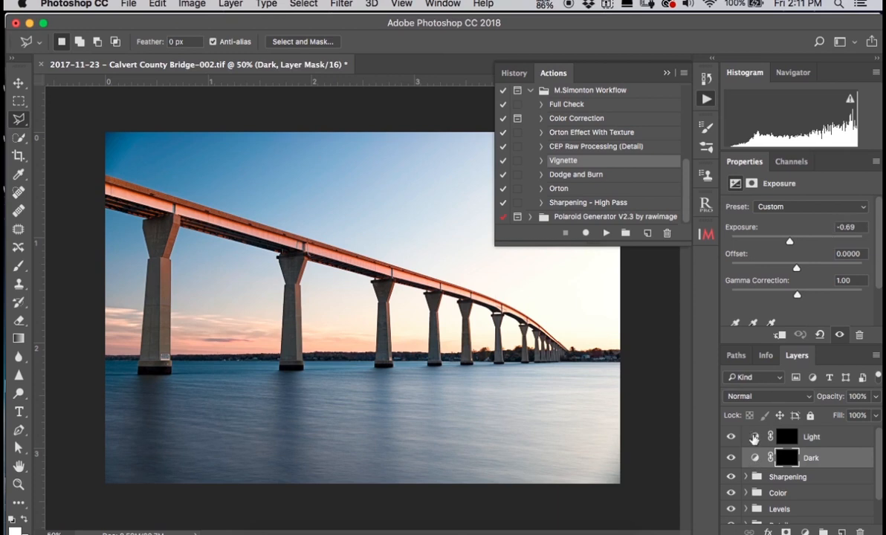
click(755, 438)
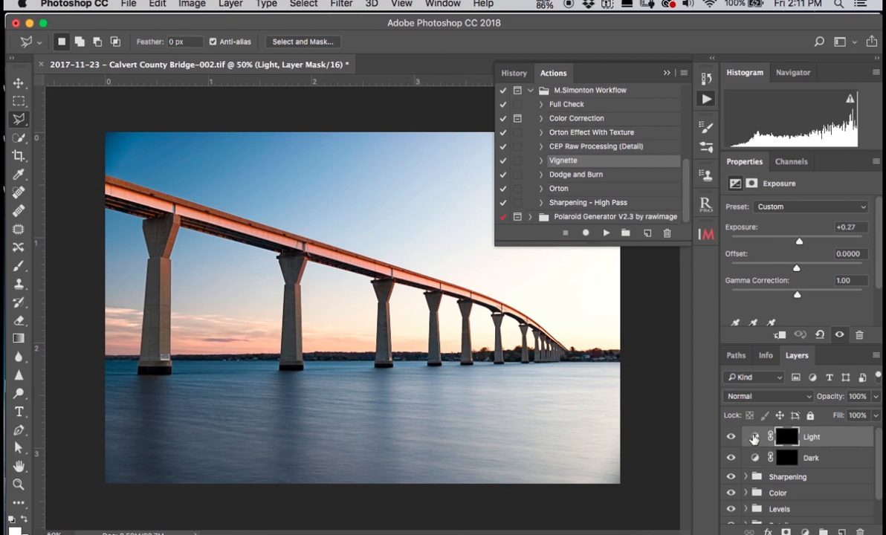
click(666, 73)
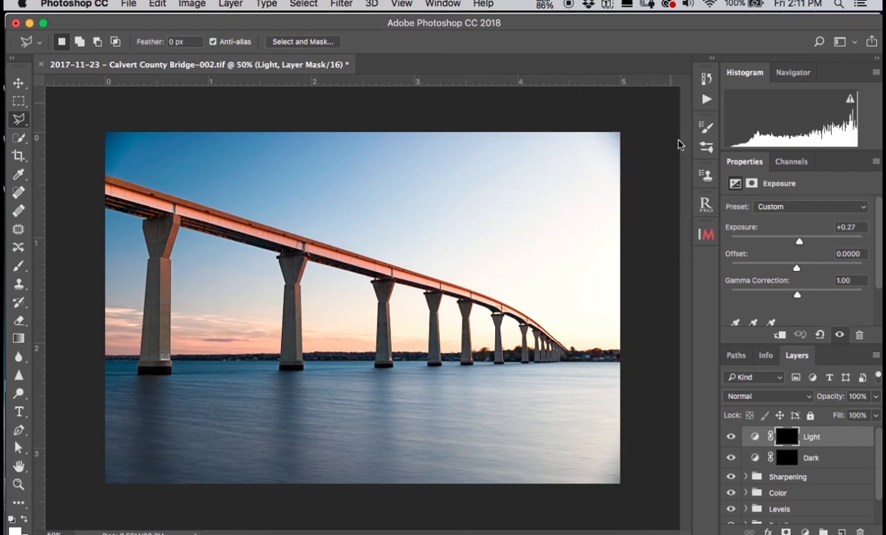
Marquee-select the middle and upper part of the photo with a 150 px feather and invert the Light layer's mask inside it.
click(18, 102)
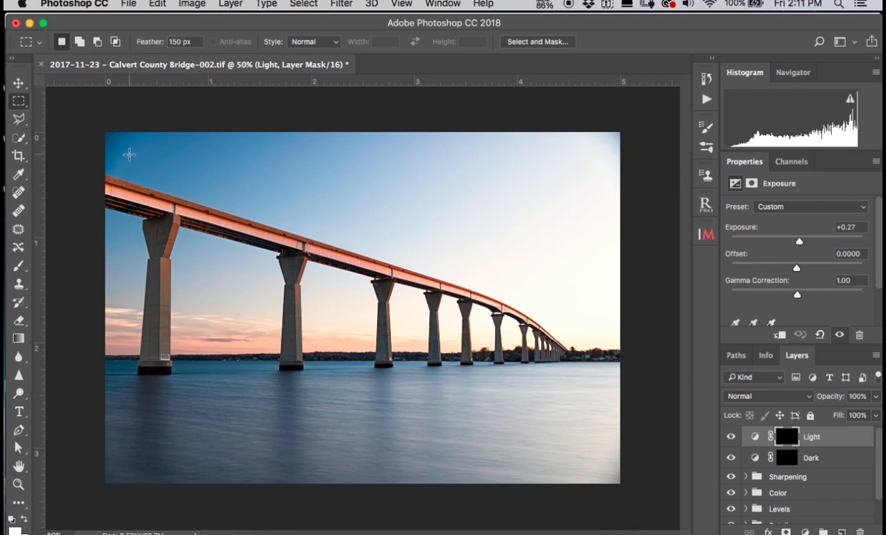
drag(128, 154, 602, 401)
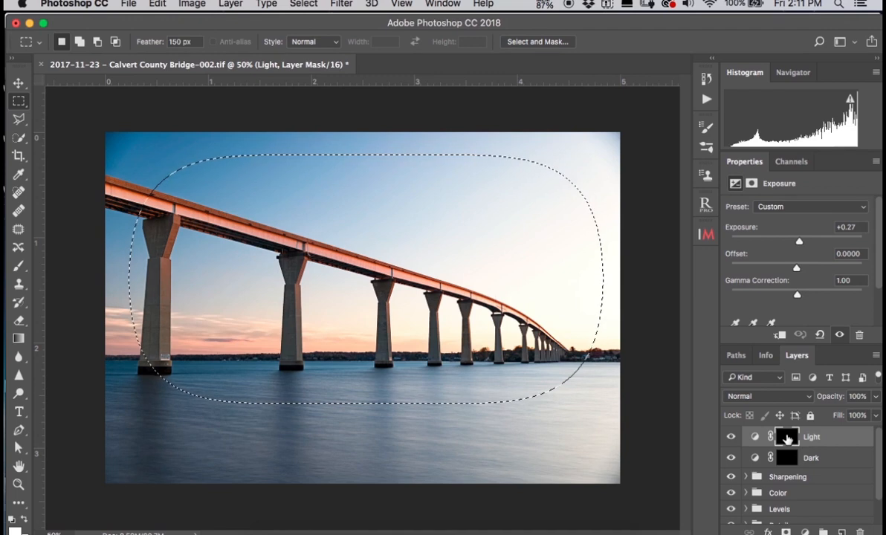
click(787, 439)
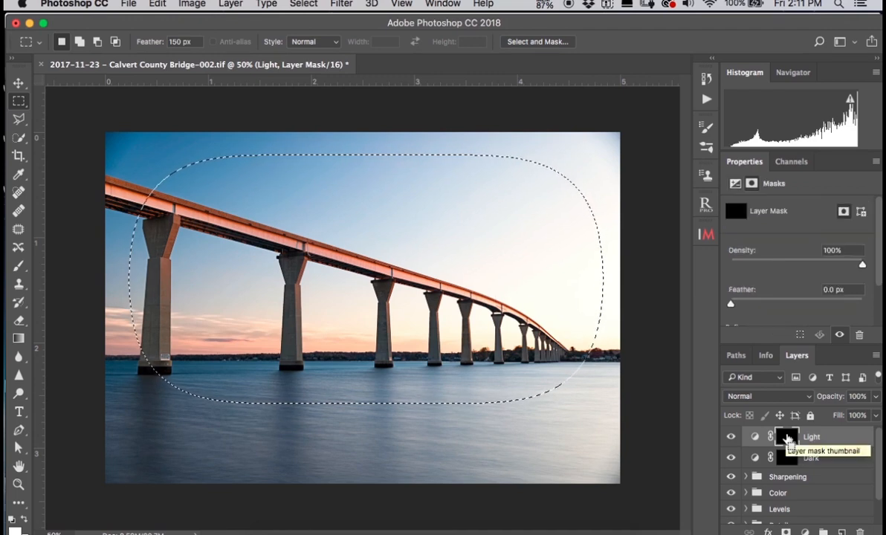
key(super+i)
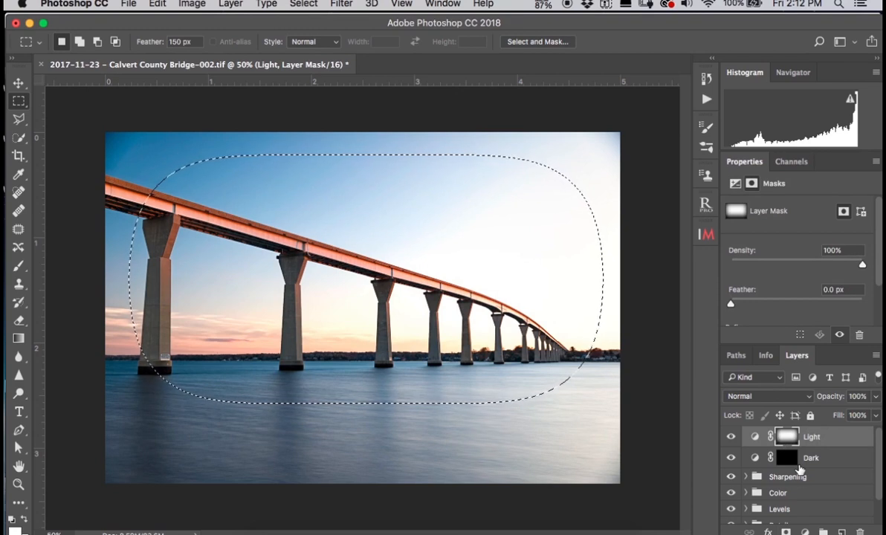
Invert the selection, invert the Dark layer's mask within it, and deselect.
key(super+shift+i)
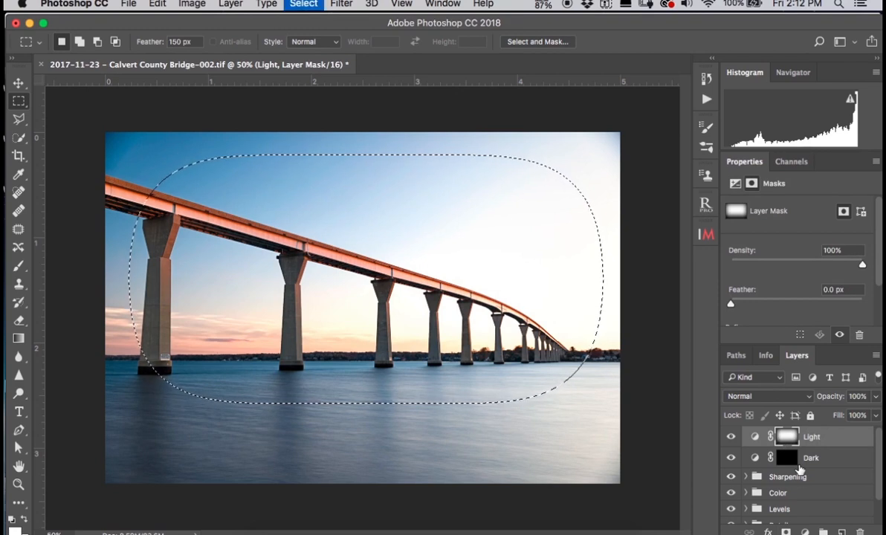
click(788, 459)
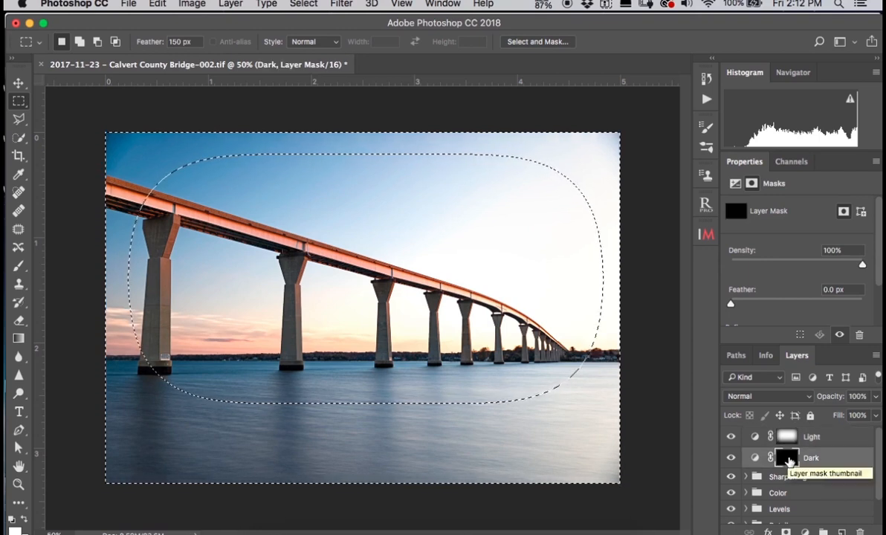
key(super+i)
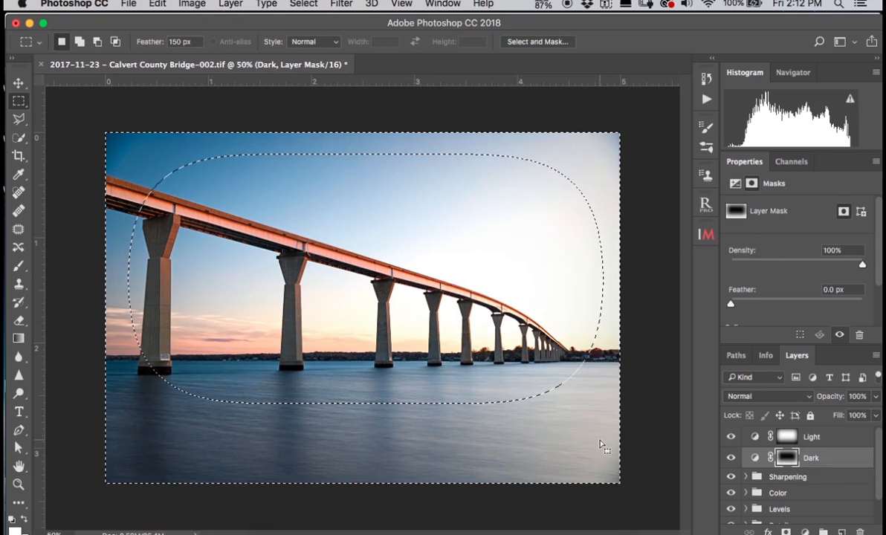
key(super+d)
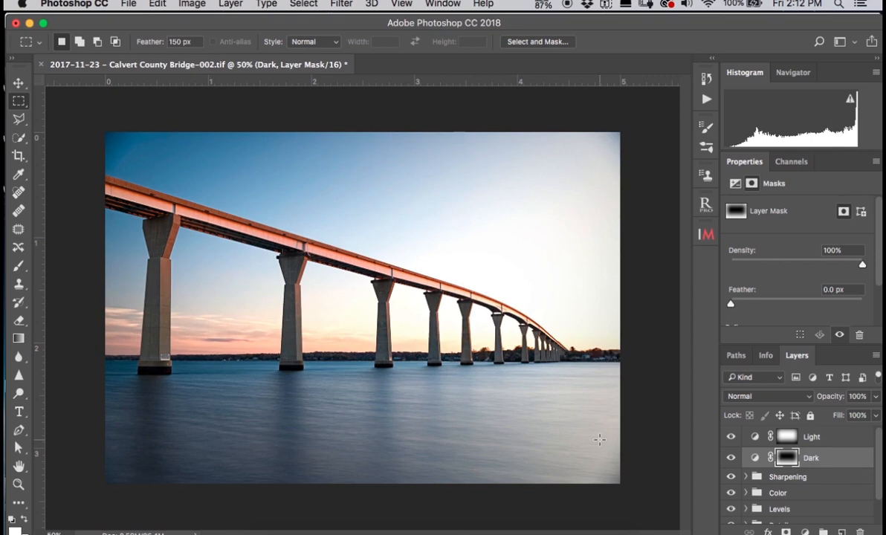
Paint white on the Light layer's mask over the near end of the bridge deck and its first pier with a 56 px brush.
key(b)
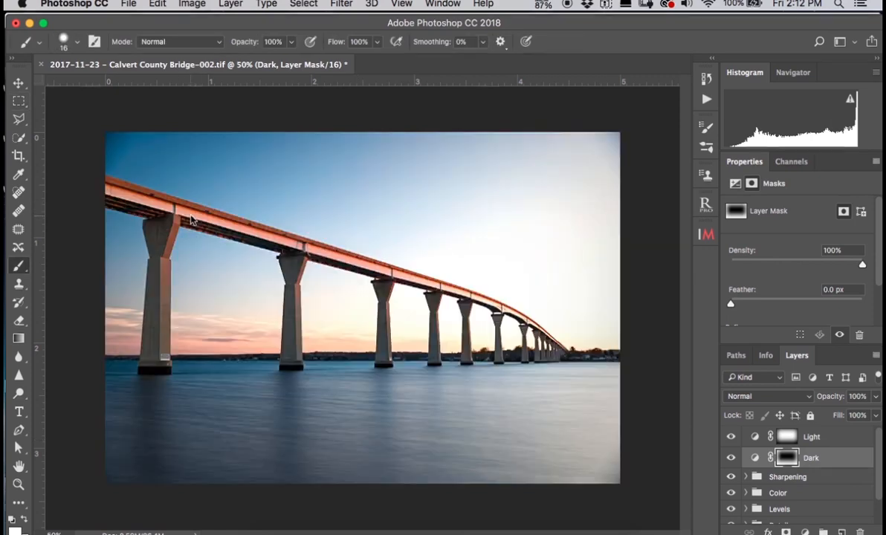
scroll(179, 211, down, 1)
mouse_move(179, 212)
mouse_down()
mouse_move(196, 212)
mouse_move(165, 214)
mouse_up()
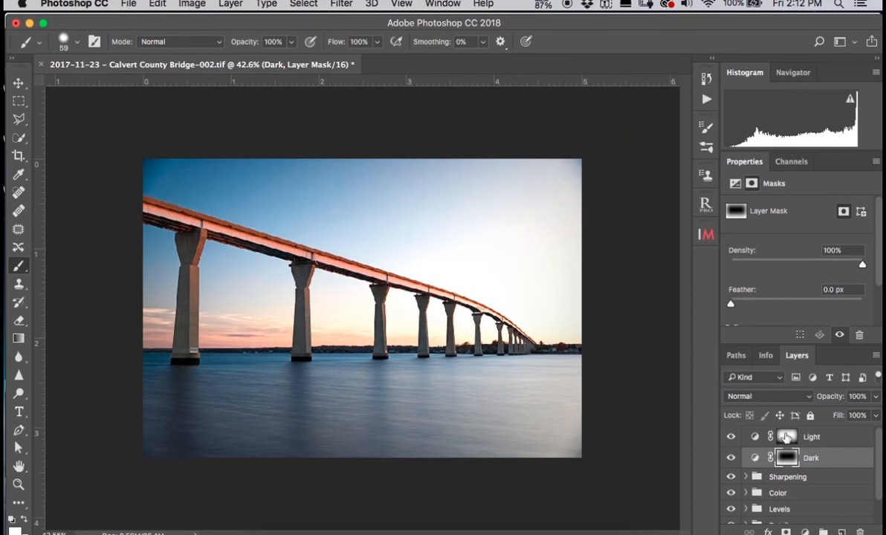
drag(787, 438, 786, 452)
click(786, 437)
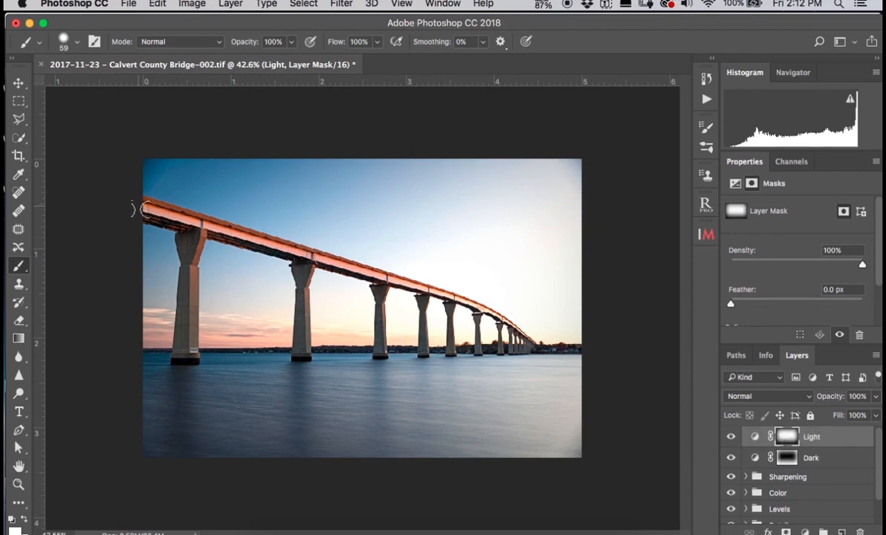
drag(177, 218, 182, 280)
drag(168, 220, 250, 240)
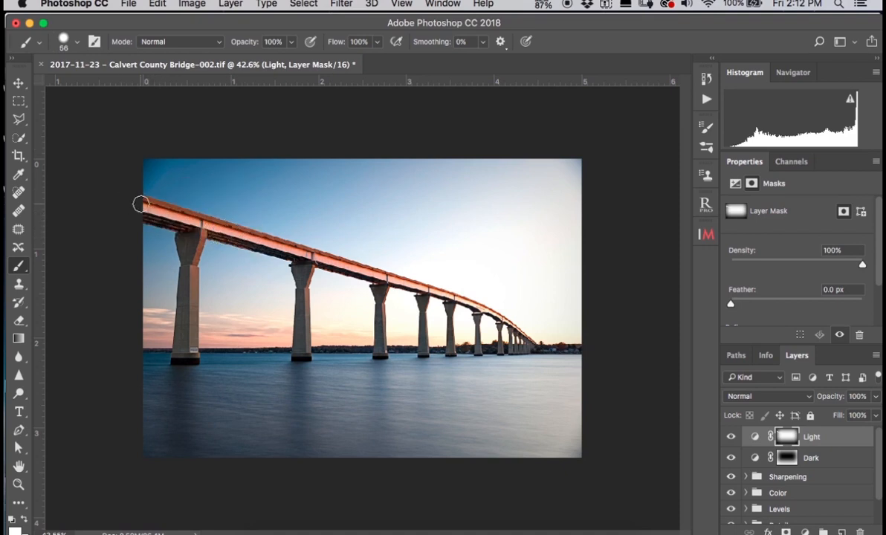
drag(139, 204, 220, 229)
Paint the near end of the bridge deck black on the Dark layer's mask and white on the Light layer's mask.
click(787, 459)
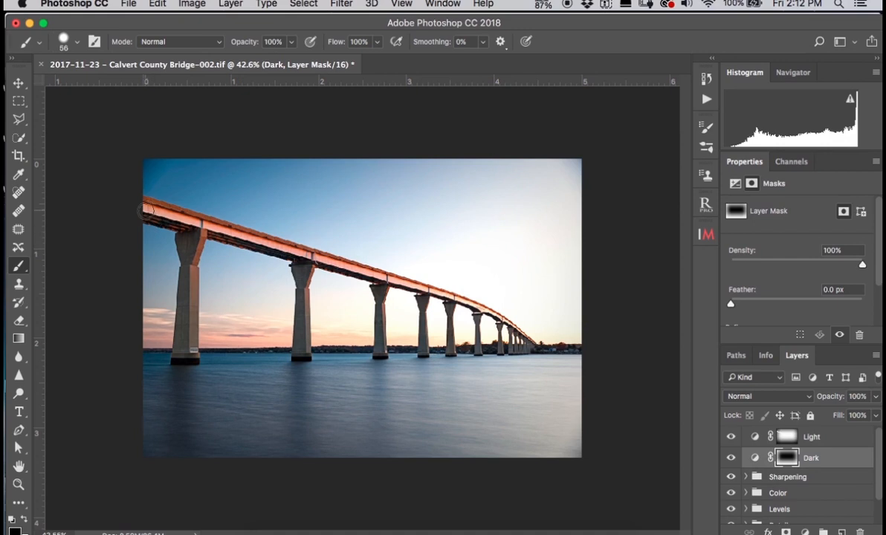
mouse_move(147, 211)
mouse_down()
mouse_move(263, 247)
mouse_move(142, 204)
mouse_move(241, 239)
mouse_up()
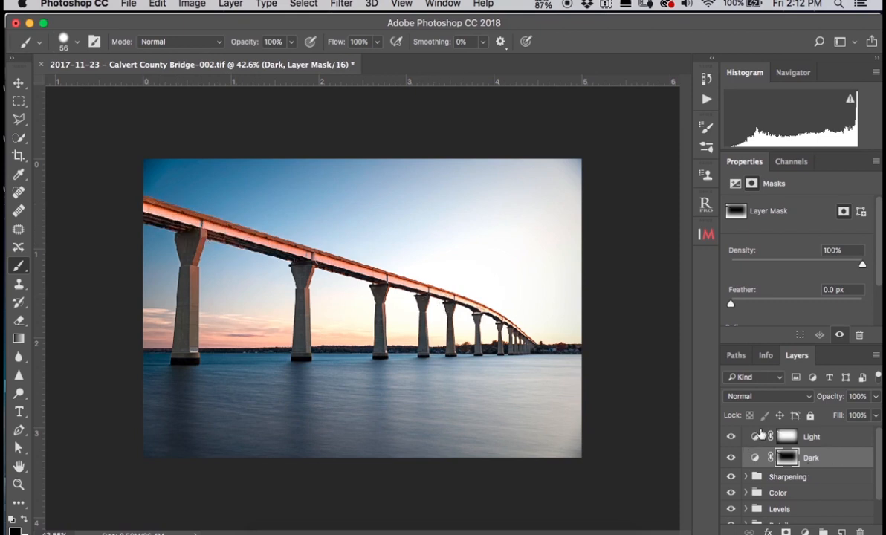
click(786, 437)
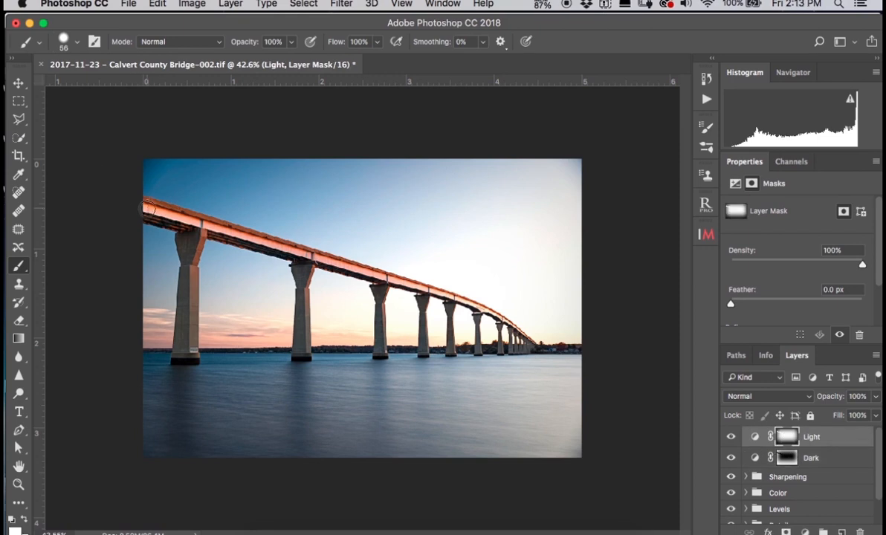
drag(142, 203, 260, 245)
Group the Light and Dark layers together and name the group Vignette.
shift+click(797, 457)
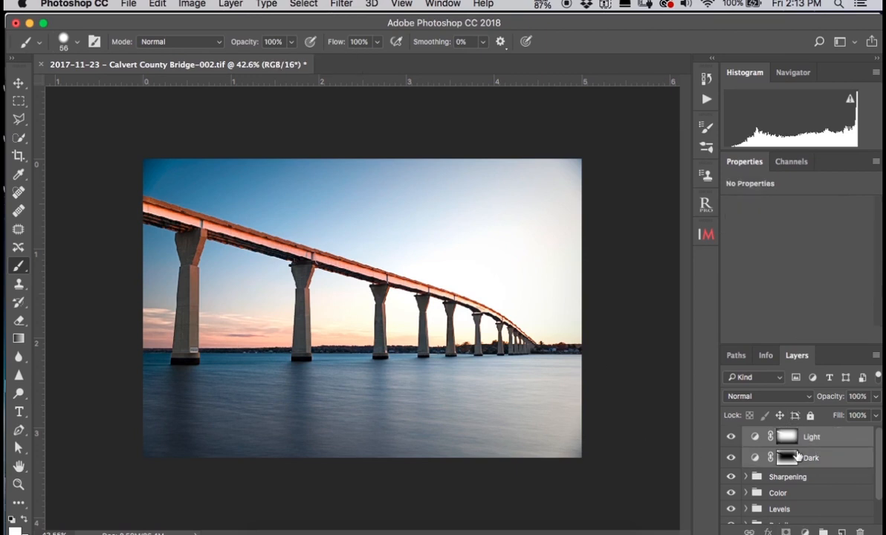
key(super+g)
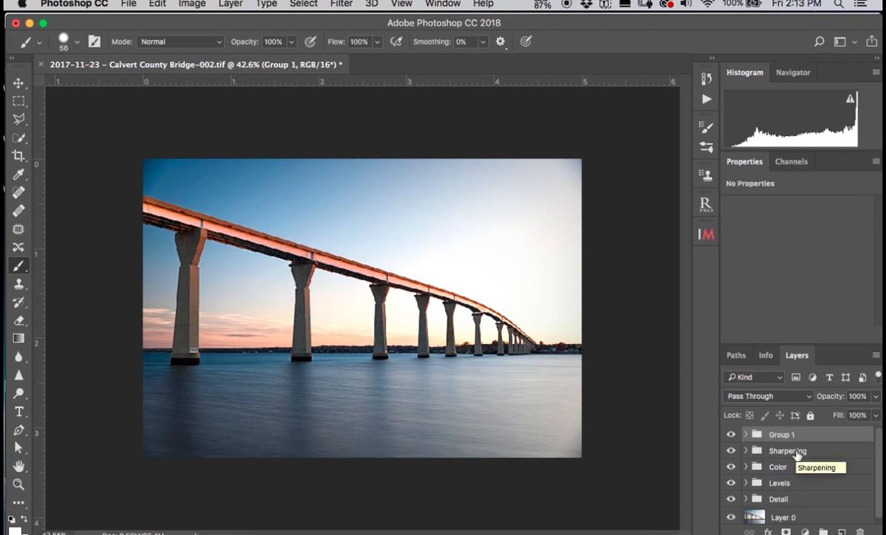
double_click(789, 434)
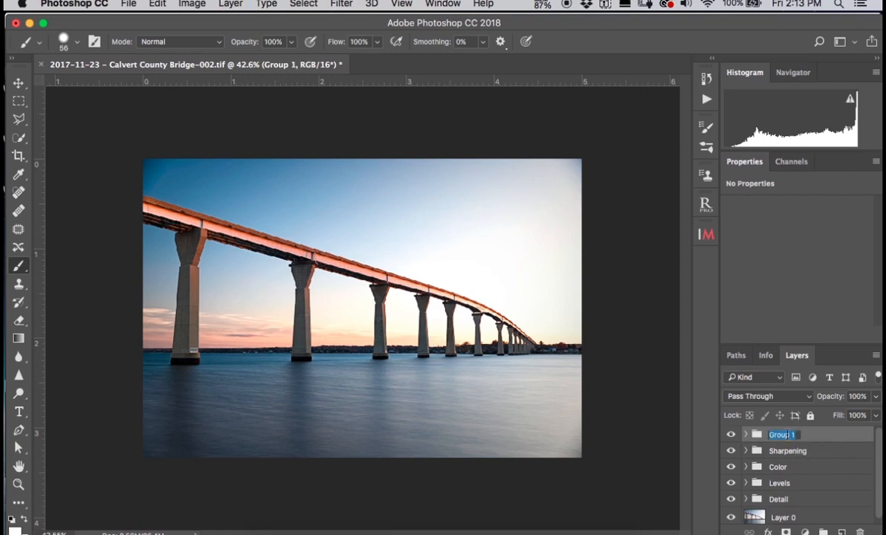
text(Vignette)
key(Return)
Combine the Vignette, Sharpening, Color, Levels and Detail groups into one group named Adjustments and toggle its visibility to compare before and after.
scroll(837, 457, down, 1)
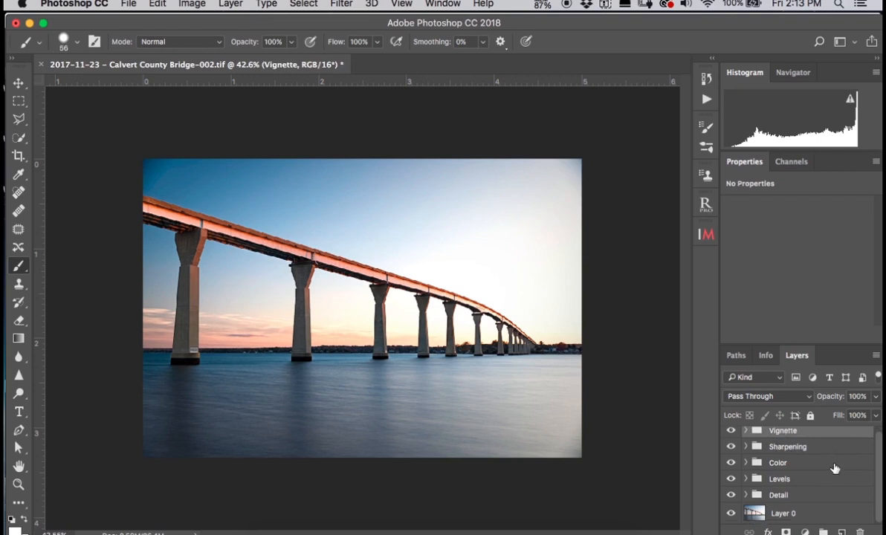
shift+click(833, 495)
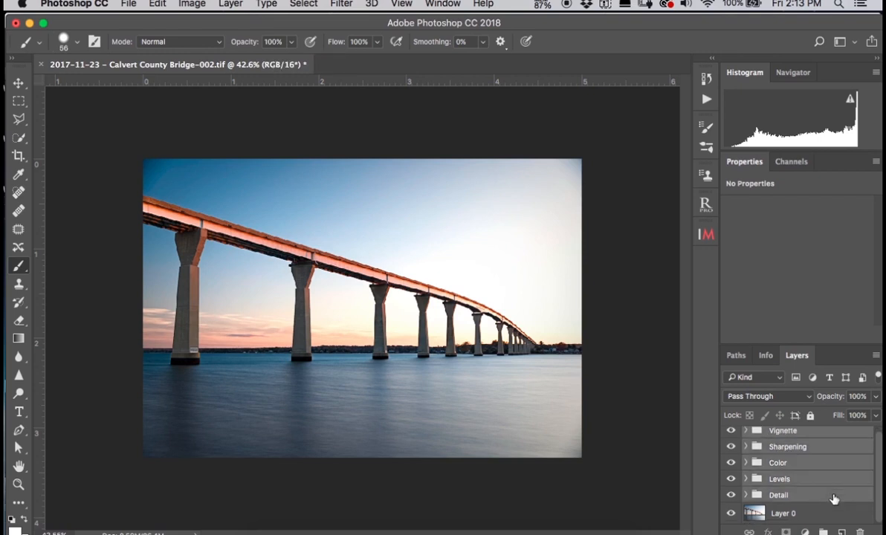
key(super+g)
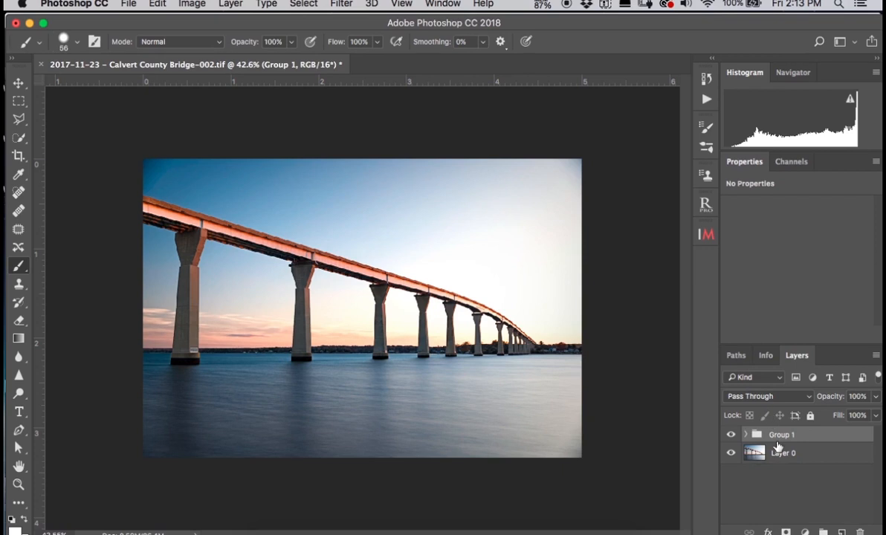
double_click(780, 442)
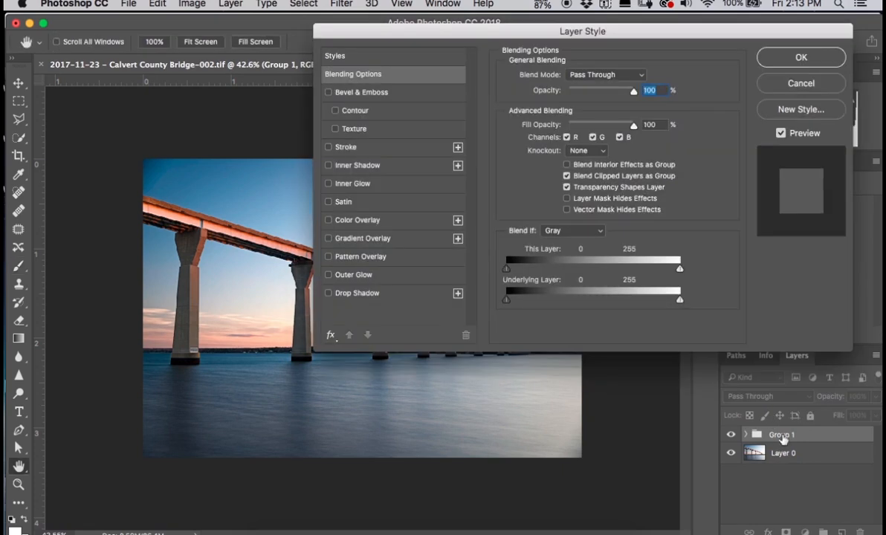
click(800, 60)
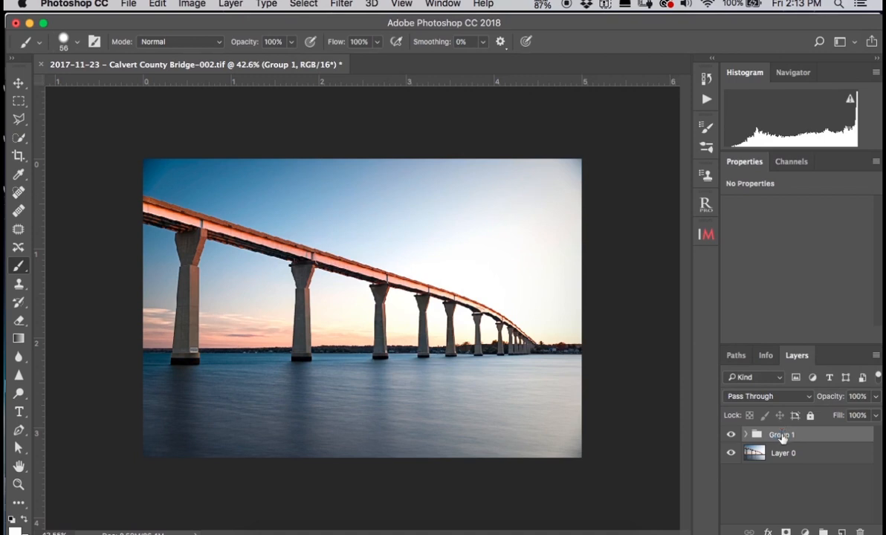
double_click(782, 435)
text(Adjustments)
key(Return)
click(731, 435)
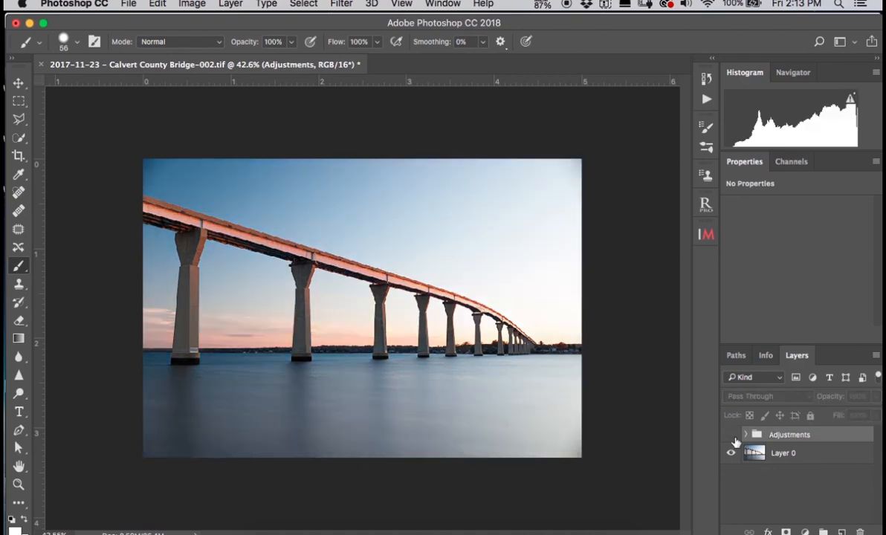
click(731, 435)
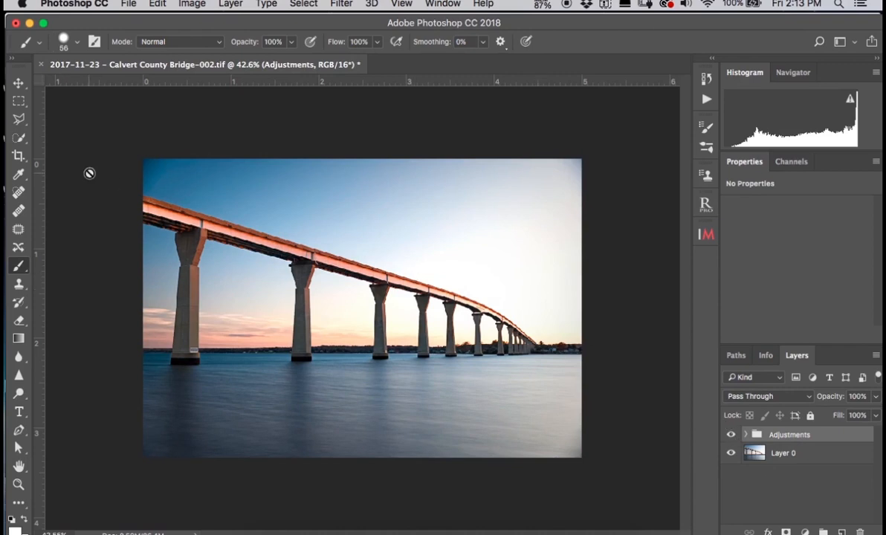
Crop the photo to a 16:9 ratio at full width and compare the result with the Adjustments group hidden and shown.
key(c)
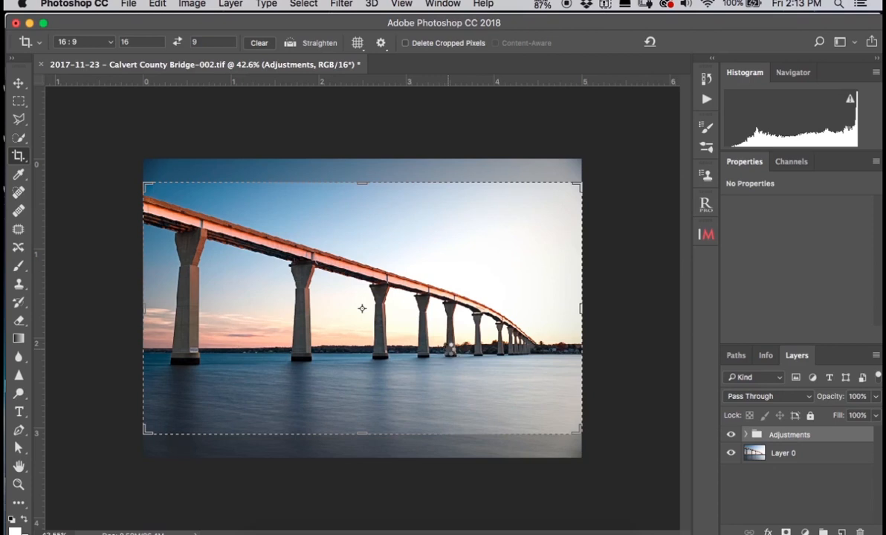
click(450, 348)
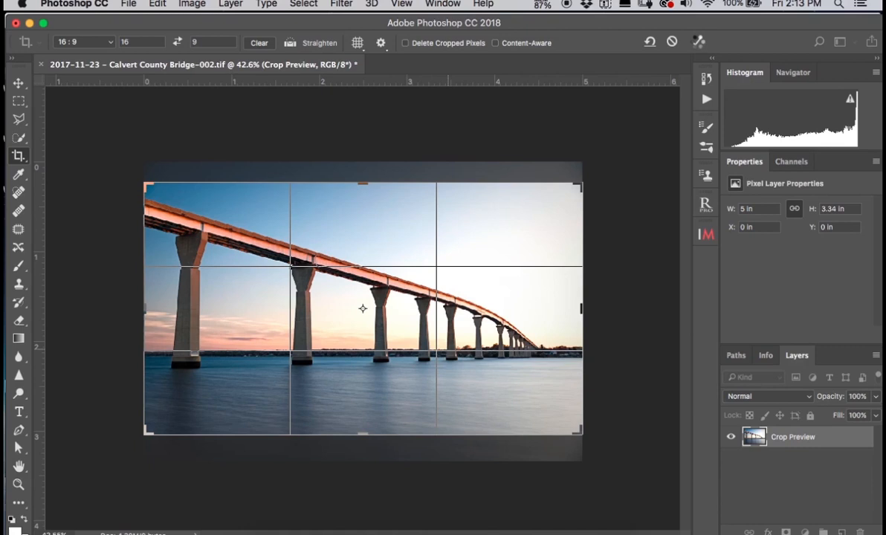
click(698, 42)
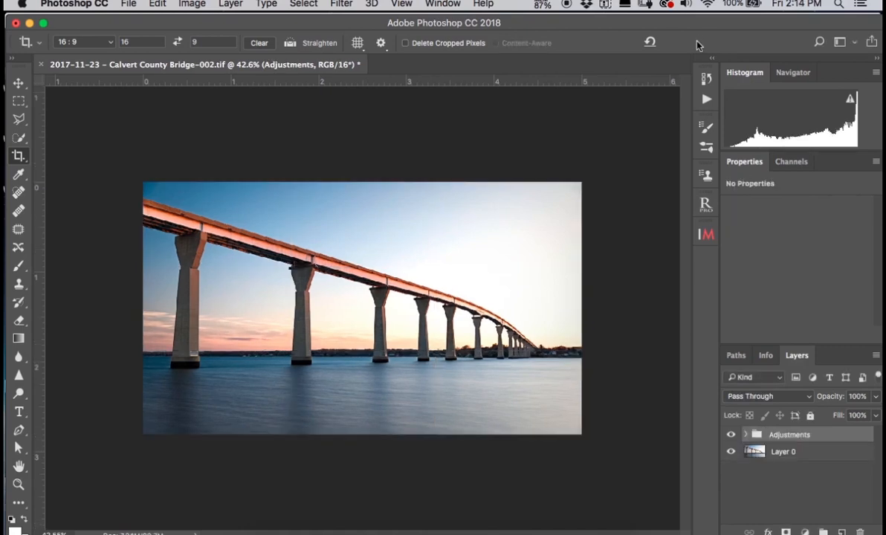
click(731, 436)
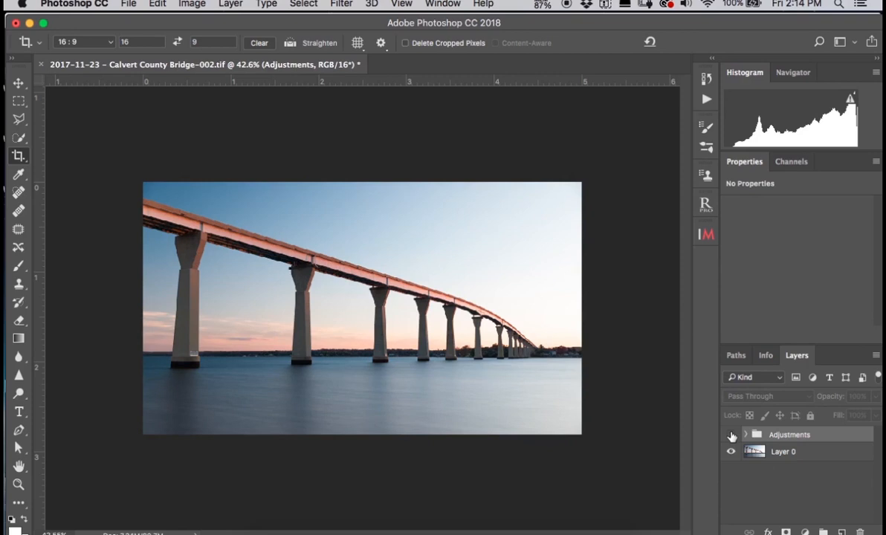
click(731, 436)
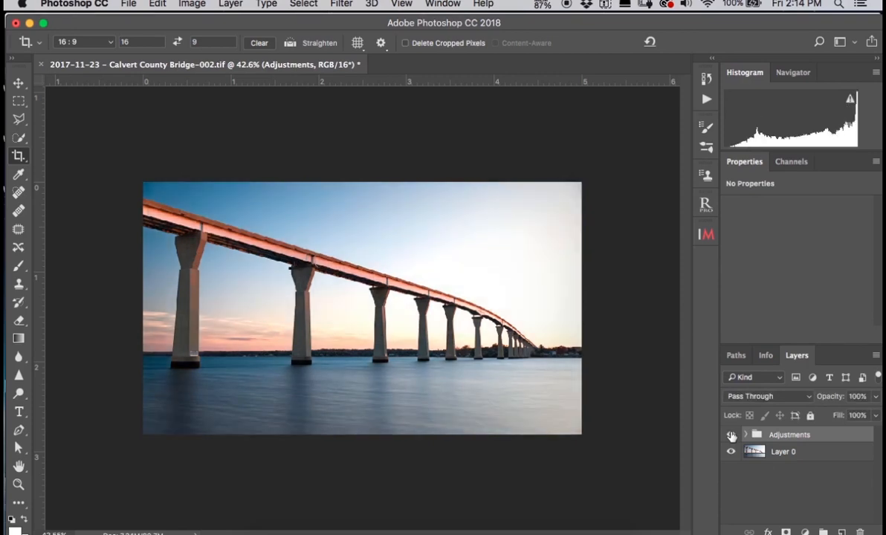